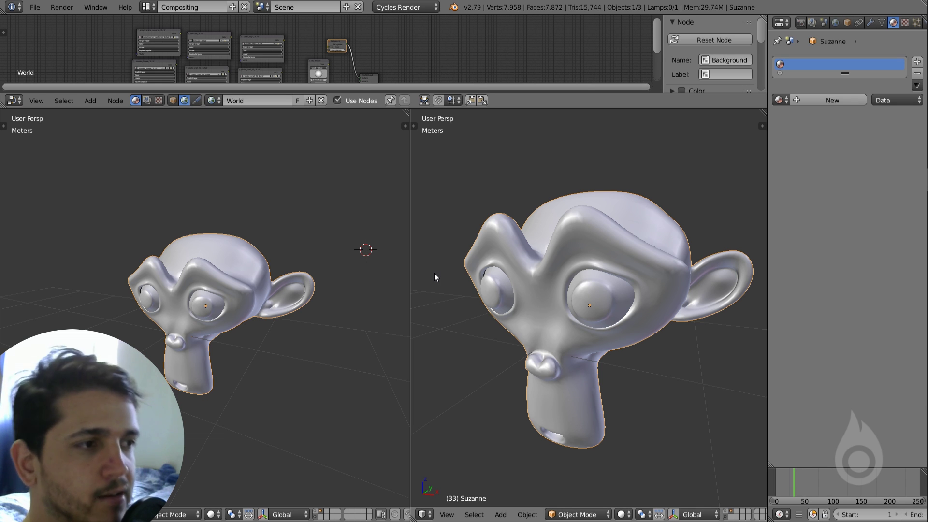
Step: Display Suzanne in Rendered shading in the larger viewport and give the model a new material
left_click(624, 514)
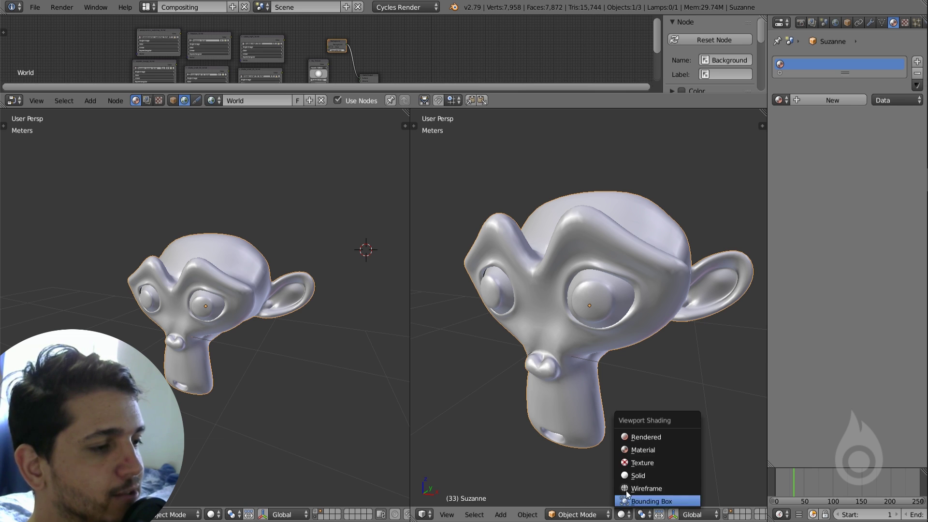
left_click(633, 433)
left_click(831, 100)
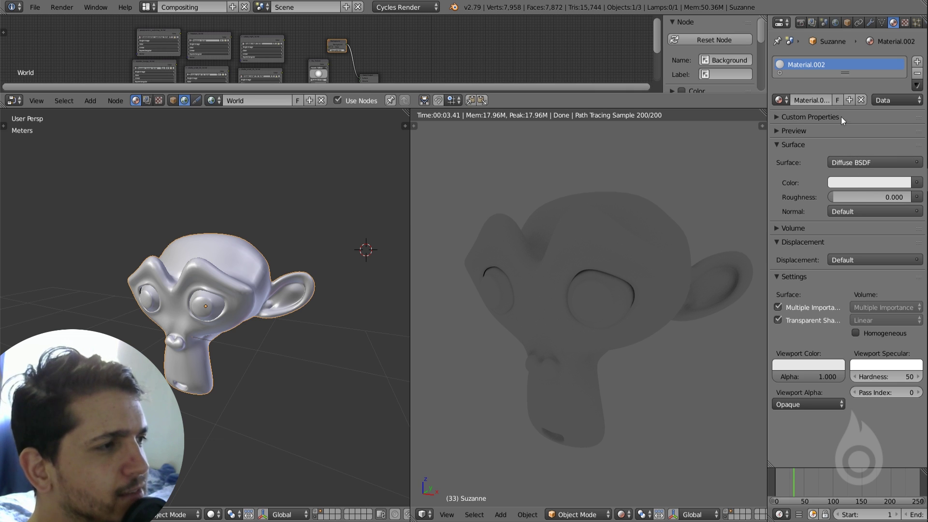
Step: Set the new material's surface to Principled BSDF with metallic 0.804 and specular 0
left_click(854, 161)
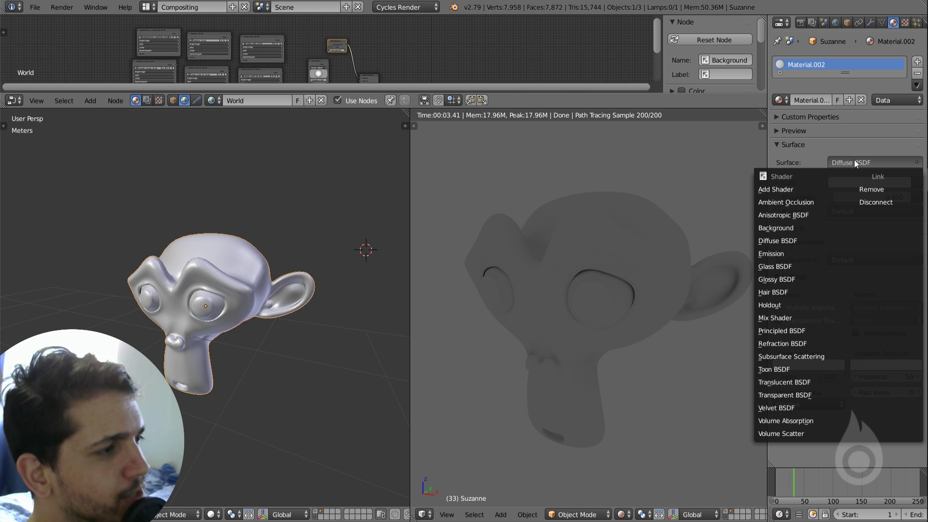
left_click(797, 331)
mouse_move(836, 278)
left_mouse_down()
mouse_move(894, 279)
mouse_move(866, 294)
mouse_move(829, 293)
left_mouse_up()
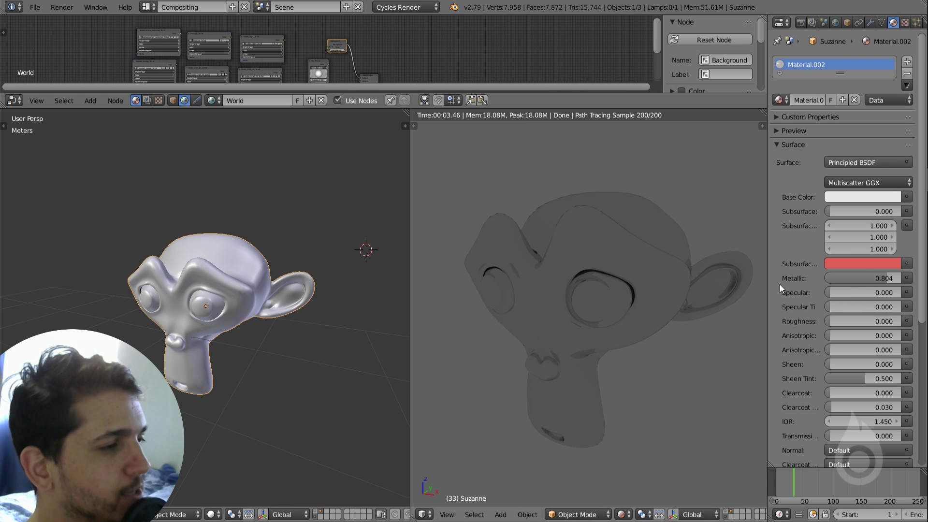
middle_click_drag(710, 280, 579, 289)
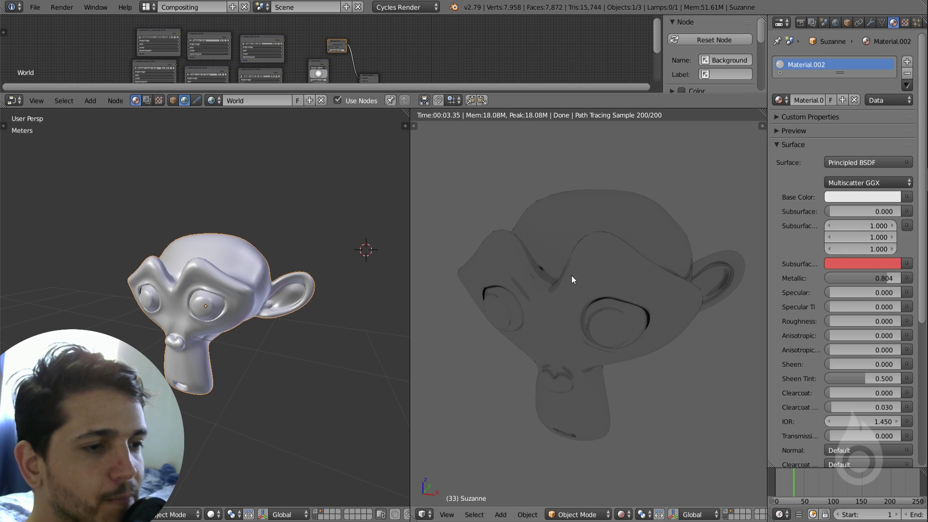
Step: Unhide the lamp so it lights Suzanne, and inspect the rendered shading from several sides
left_click(311, 303)
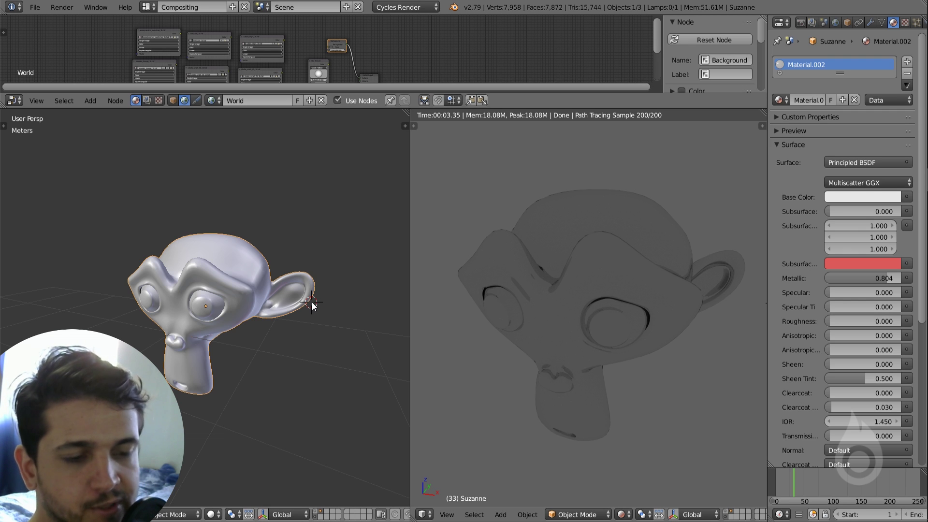
key("alt+h")
scroll(347, 295, "down", 10)
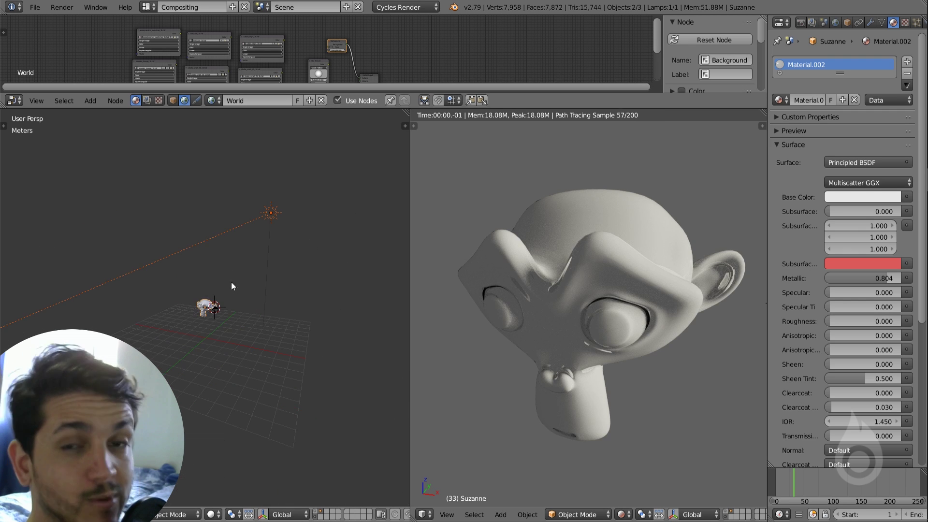
middle_click_drag(738, 302, 538, 278)
middle_click_drag(685, 274, 540, 289)
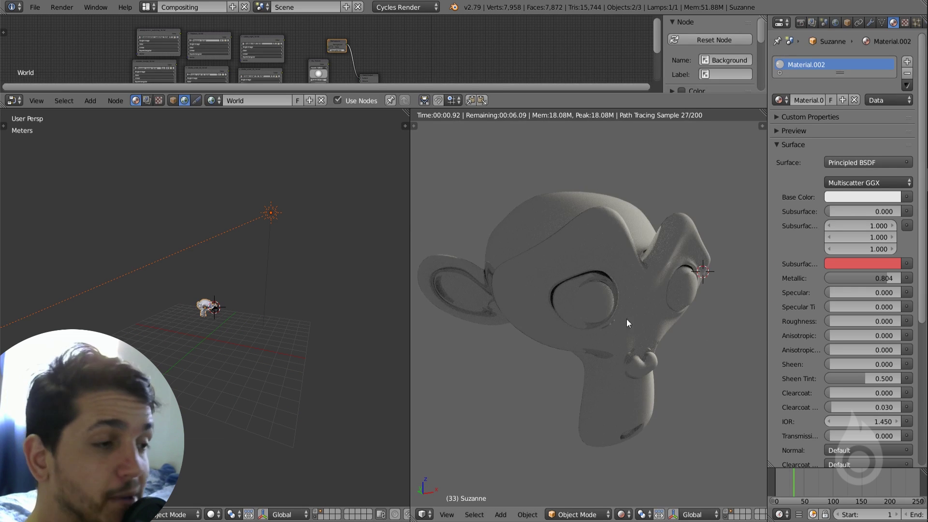
middle_click_drag(627, 324, 580, 325)
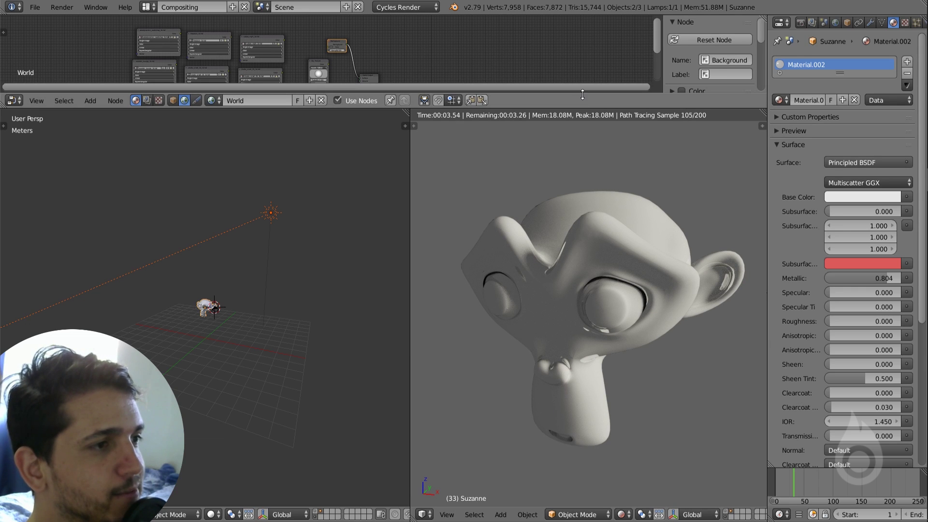
Step: Enlarge the node editor and preview the existing Sky Texture node through the World Output
left_click_drag(572, 108, 478, 269)
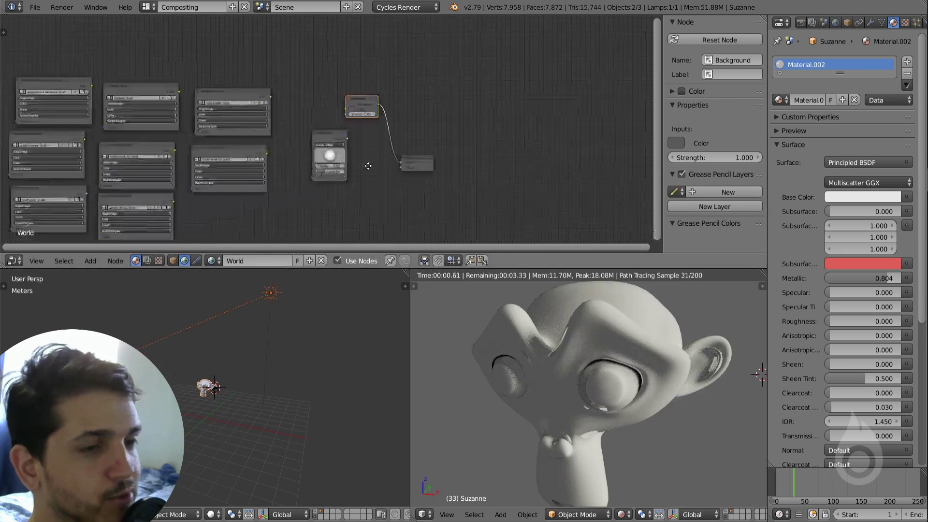
scroll(387, 146, "up", 4)
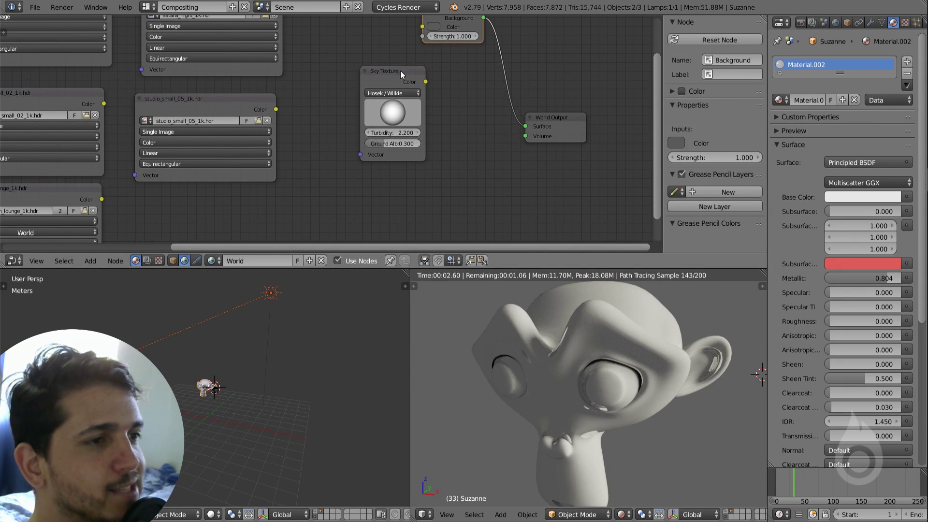
left_click(401, 71, "ctrl+shift")
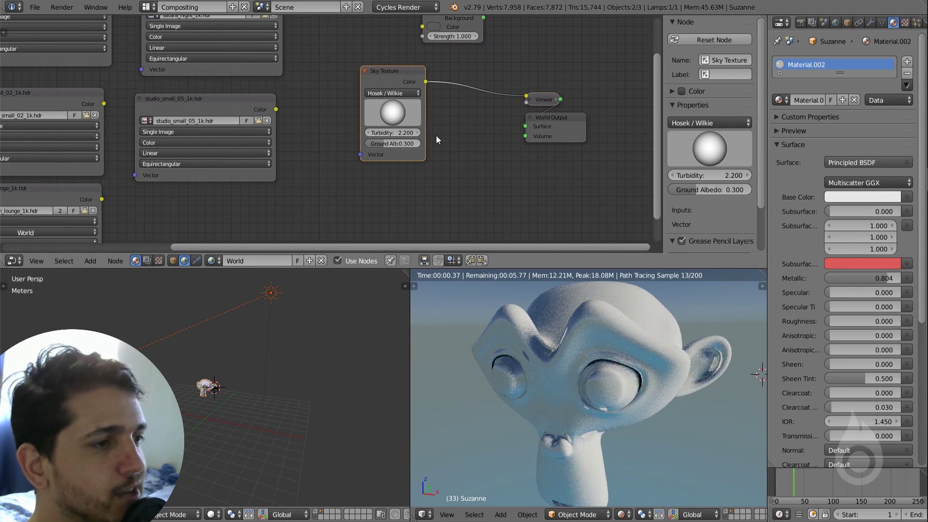
Step: Show the World settings and reconnect the Background node to the World Output
left_click(835, 23)
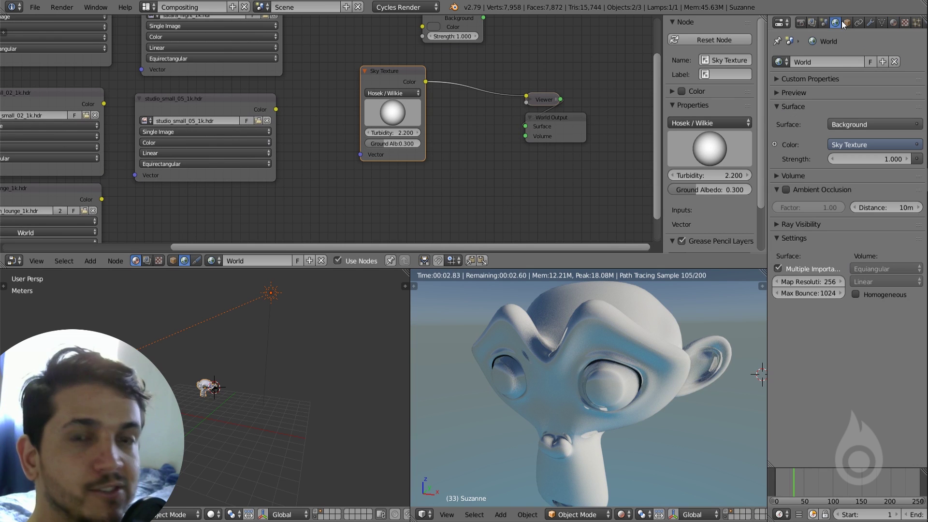
left_click(852, 147)
middle_click_drag(479, 67, 465, 115)
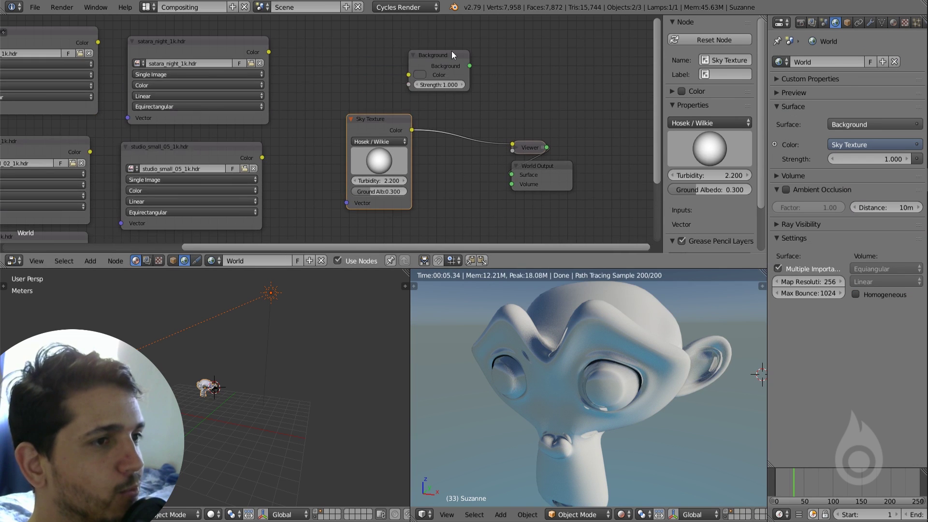
left_click(452, 53, "ctrl+shift")
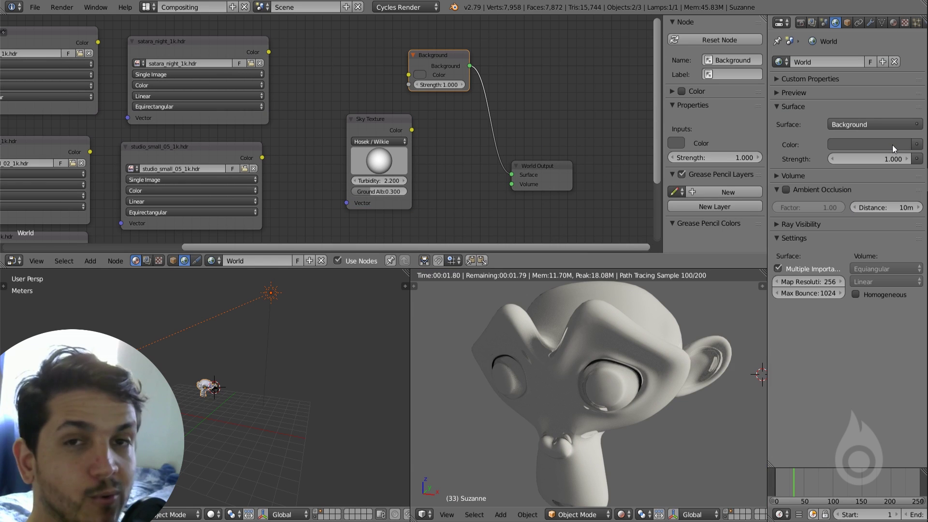
Step: Use a new Sky Texture as the world background colour and inspect its lighting around Suzanne
left_click(918, 145)
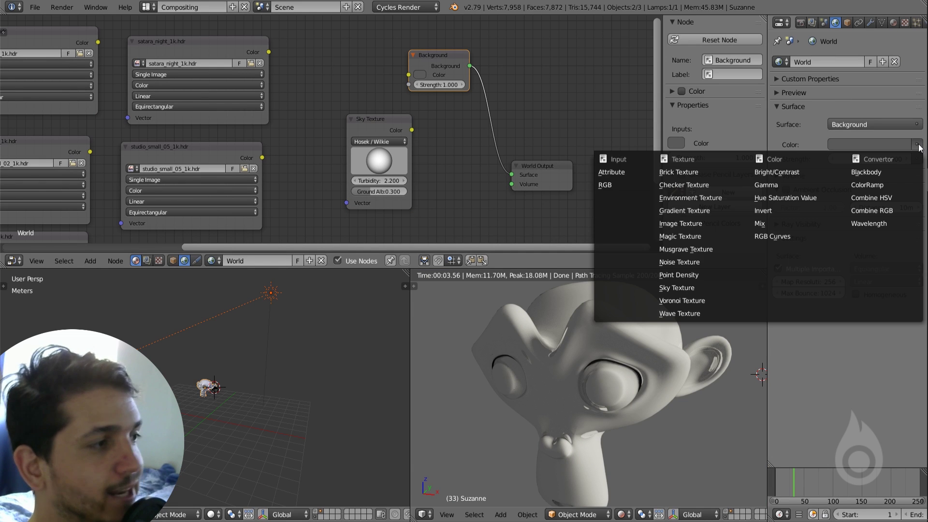
left_click(686, 287)
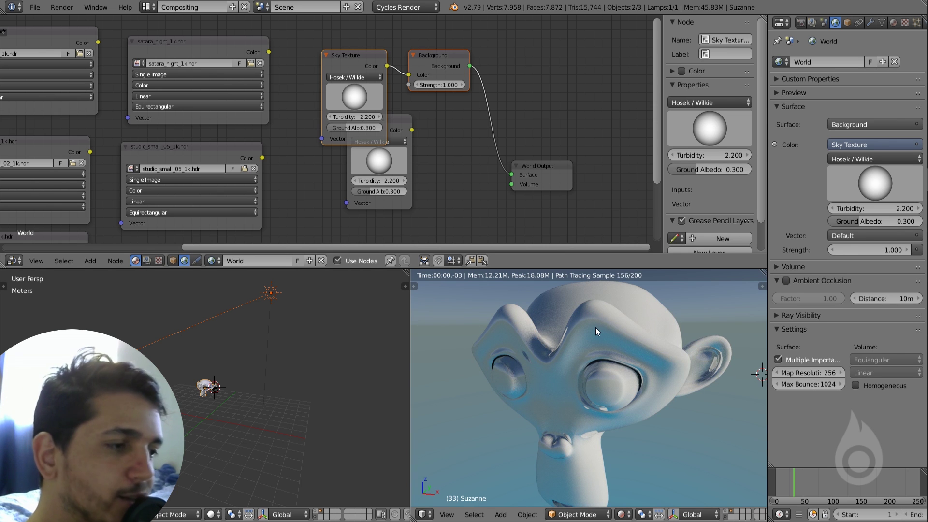
scroll(604, 386, "down", 5)
middle_click_drag(657, 381, 493, 389)
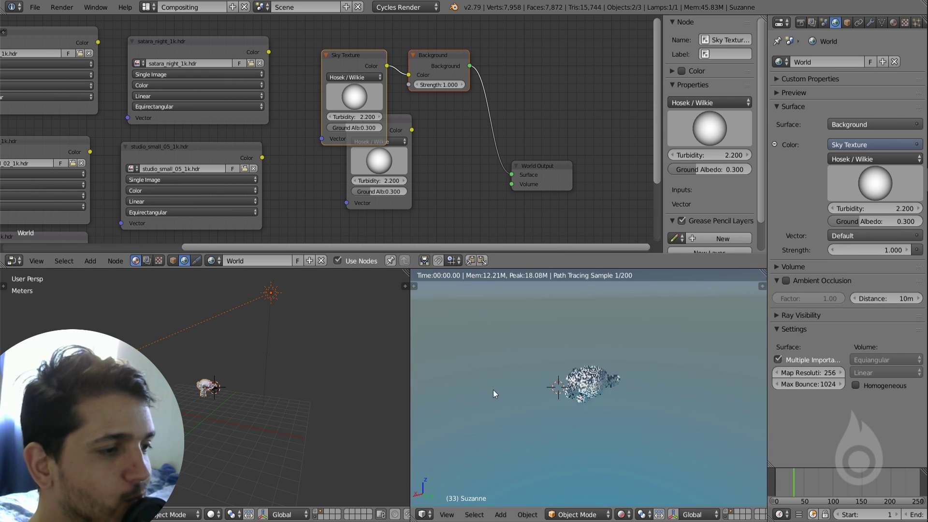
scroll(573, 388, "up", 6)
middle_click_drag(573, 388, 517, 378)
scroll(627, 372, "up", 4)
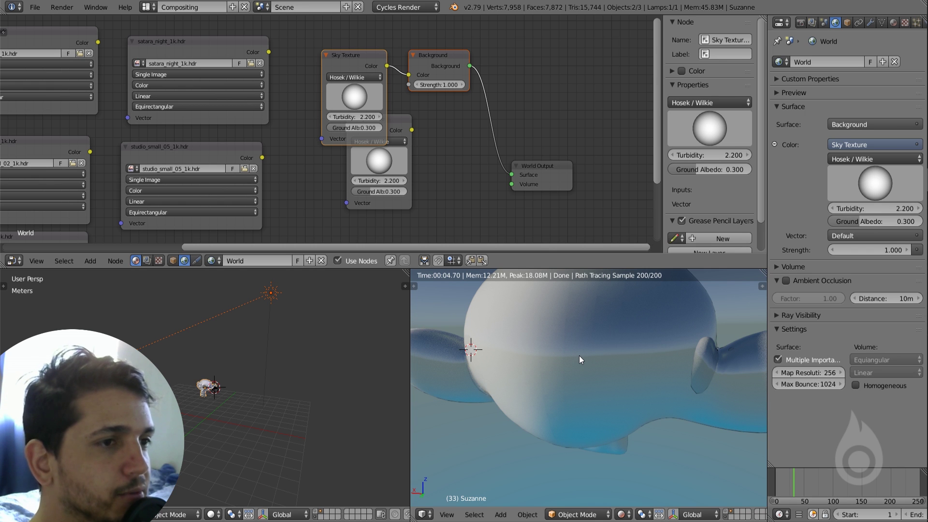
Step: Adjust the new Sky Texture's sun direction to give a dark orange sunset sky around Suzanne
left_click_drag(362, 102, 349, 44)
scroll(664, 394, "down", 5)
middle_click_drag(665, 393, 498, 387)
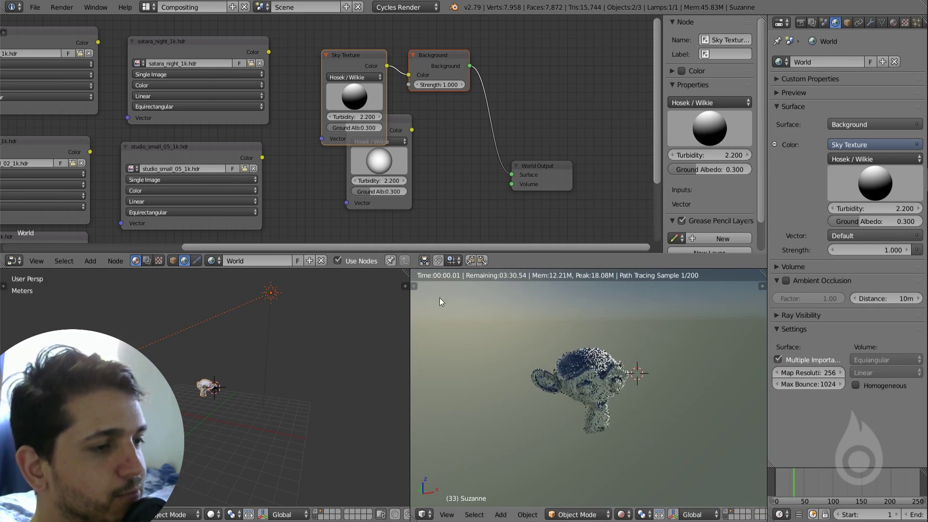
left_click_drag(358, 103, 355, 92)
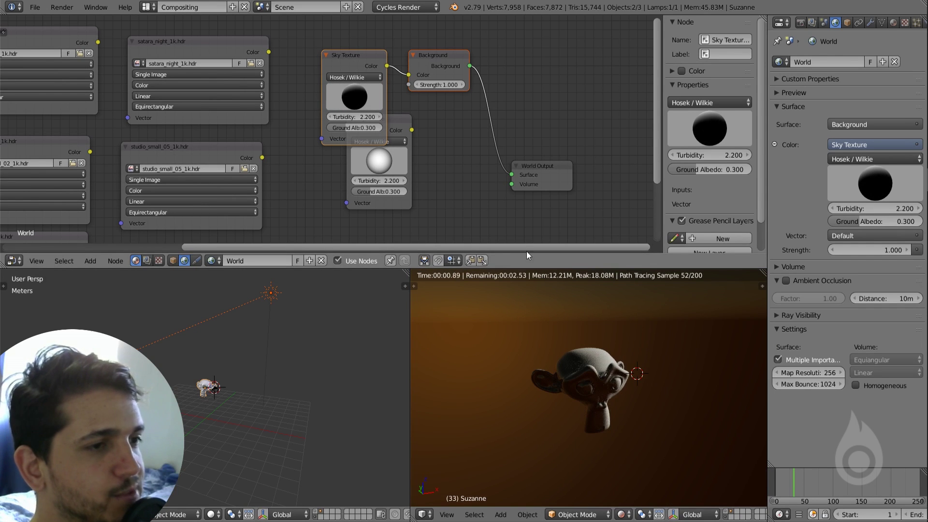
middle_click_drag(661, 395, 607, 396)
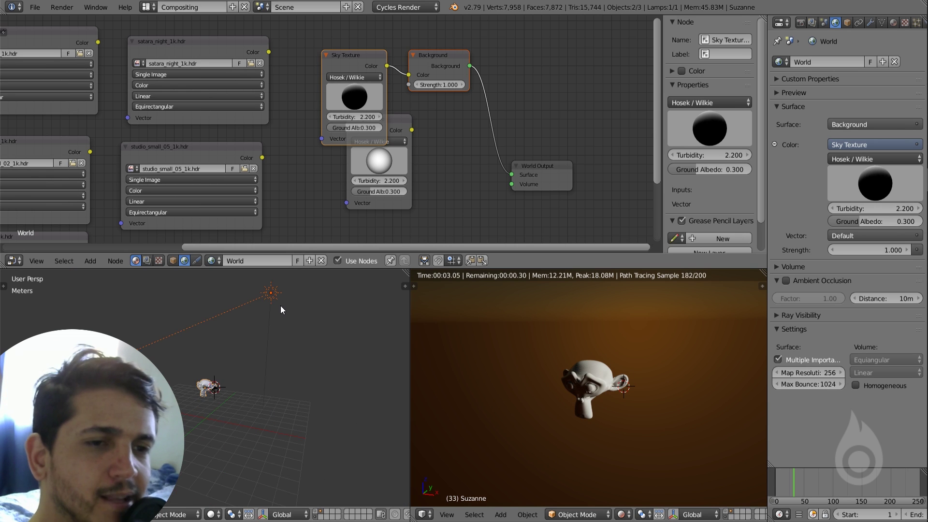
Step: Rotate the lamp freely to relight Suzanne against the sunset sky, and hide the lamp
middle_click_drag(281, 310, 269, 375)
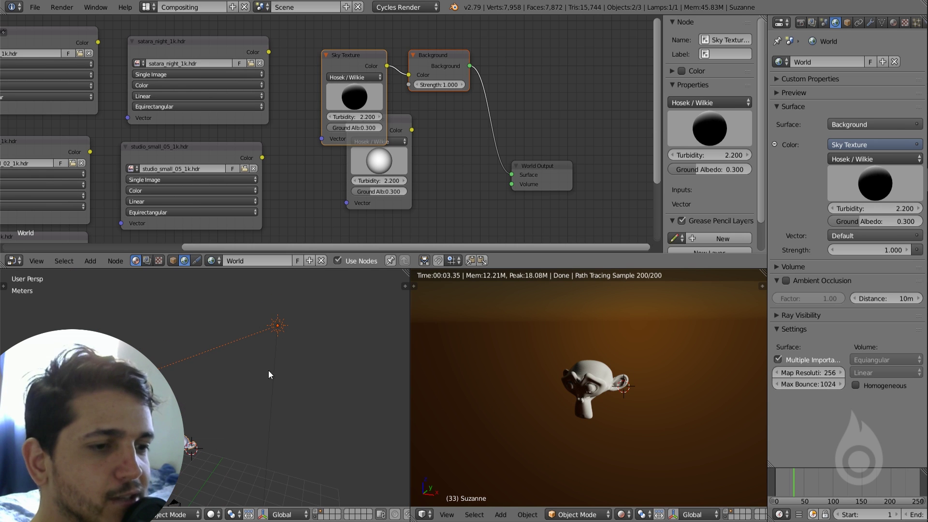
right_click(277, 328)
key("r")
key("r")
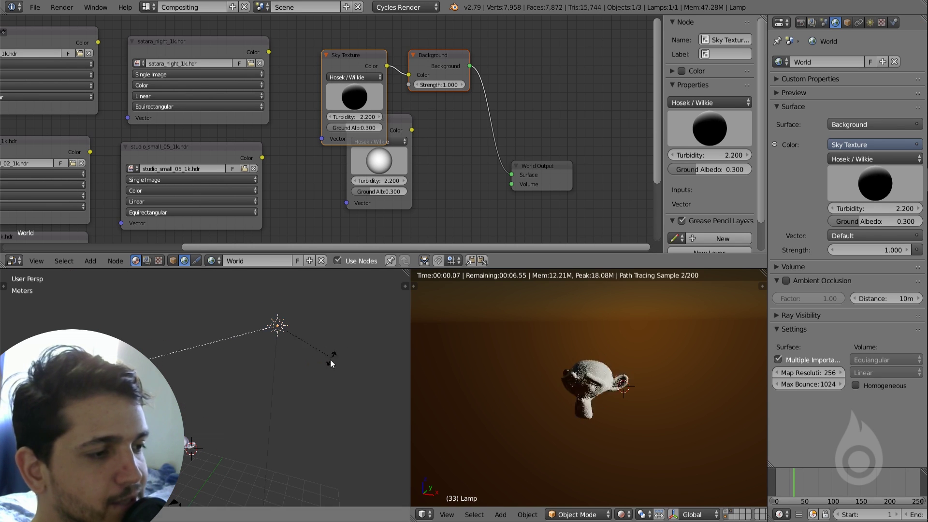
left_click(318, 372)
scroll(585, 382, "up", 6)
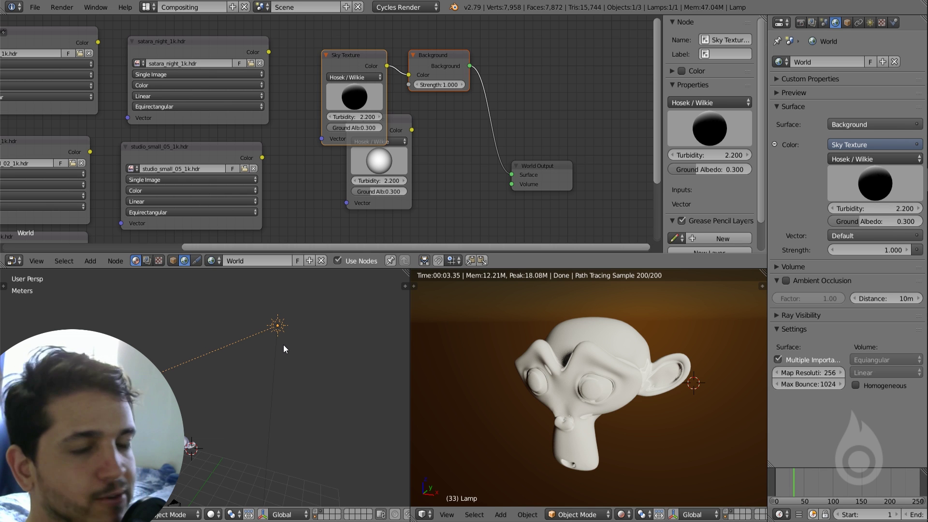
key("Delete")
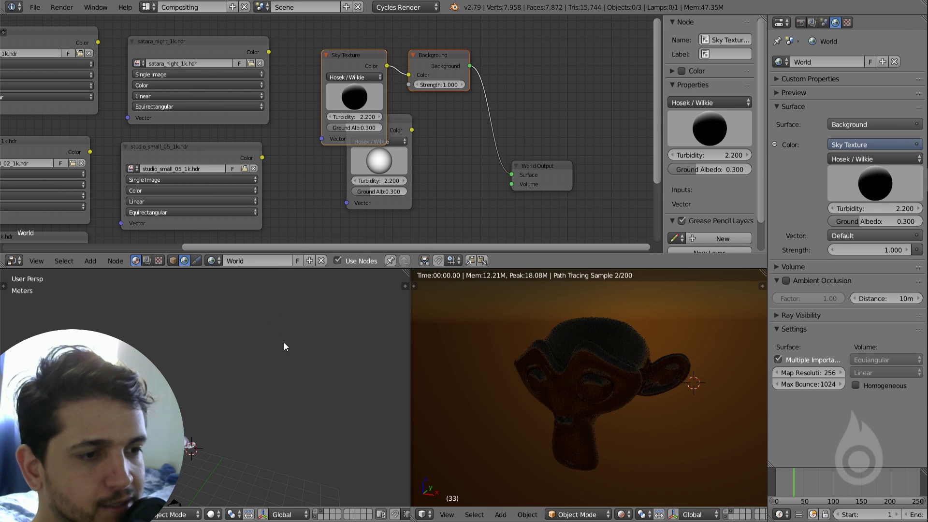
Step: Preview the satara_night, studio_small_05, studio_small_02 and wooden_lounge 1k HDR environments in turn as the world lighting
scroll(316, 184, "down", 1)
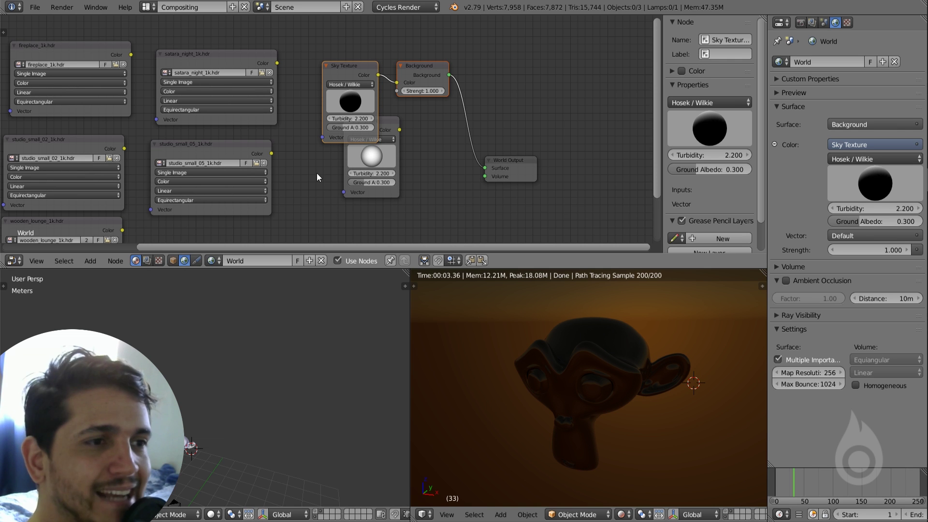
middle_click_drag(243, 57, 411, 31)
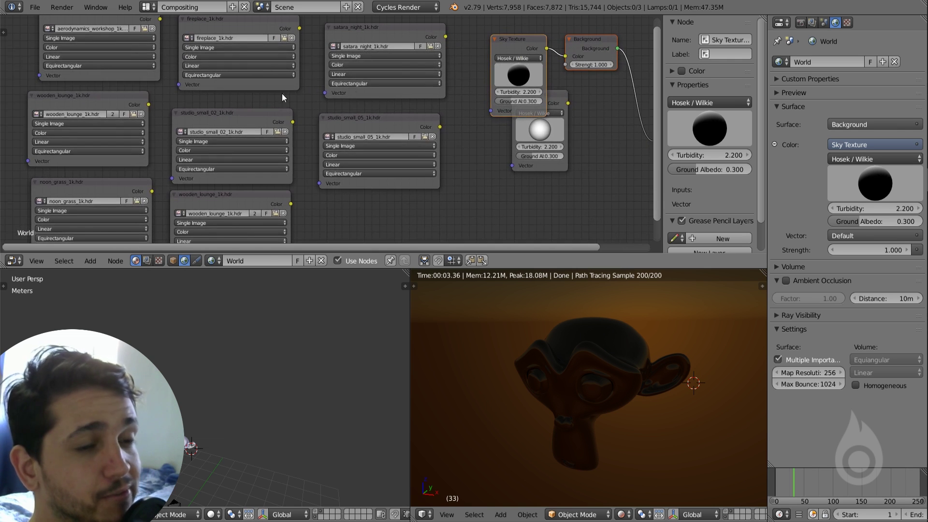
left_click(403, 33, "ctrl+shift")
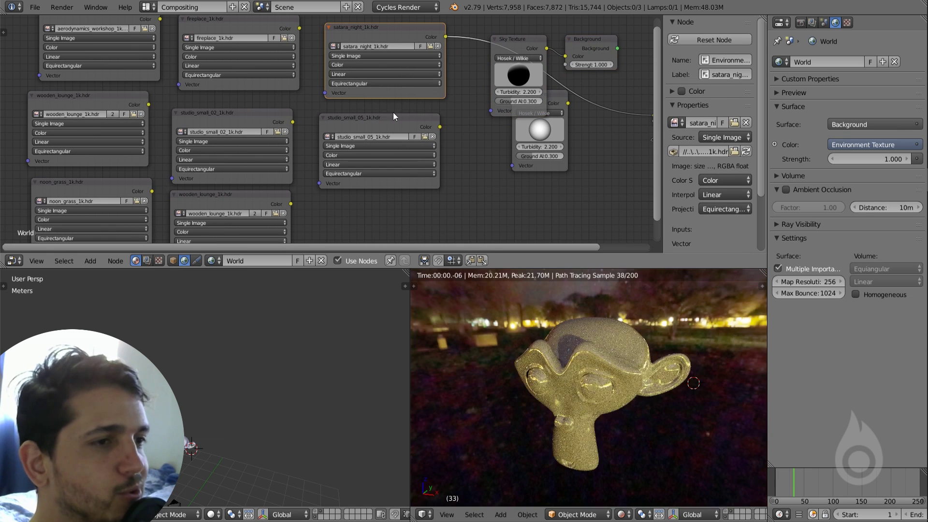
left_click(378, 129, "ctrl+shift")
left_click(248, 122, "ctrl+shift")
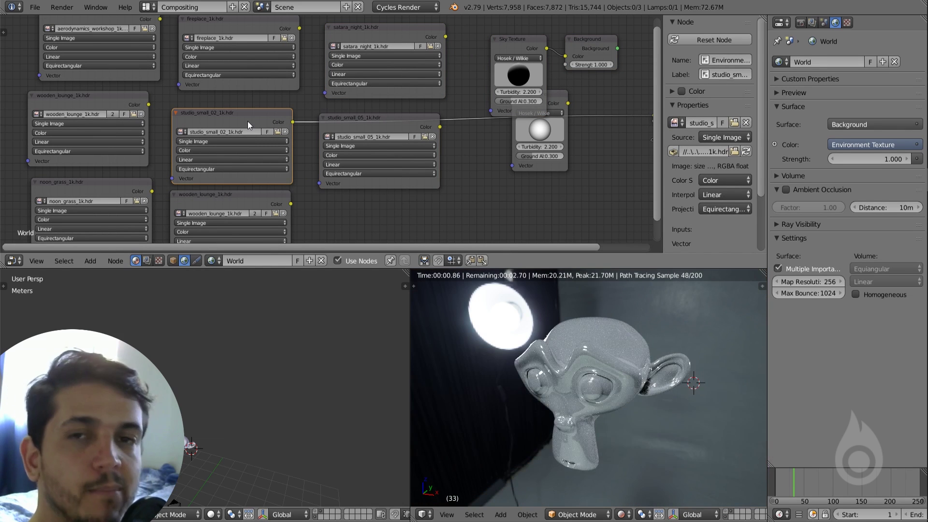
scroll(283, 112, "down", 1)
middle_click_drag(359, 106, 282, 109)
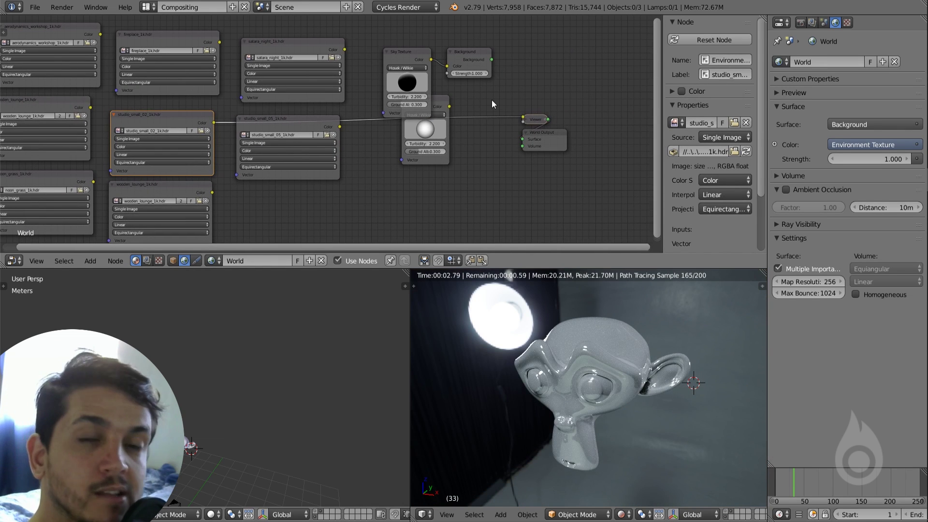
middle_click_drag(140, 153, 210, 155)
left_click(134, 108, "ctrl+shift")
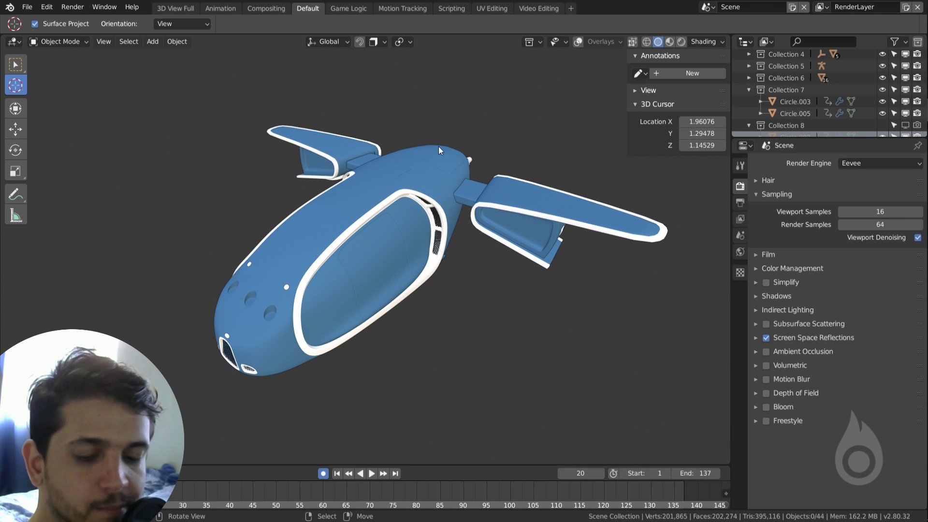
Step: Show the aircraft in LookDev shading and switch its environment lighting to the dark studio HDRI
key("z")
left_click(453, 270)
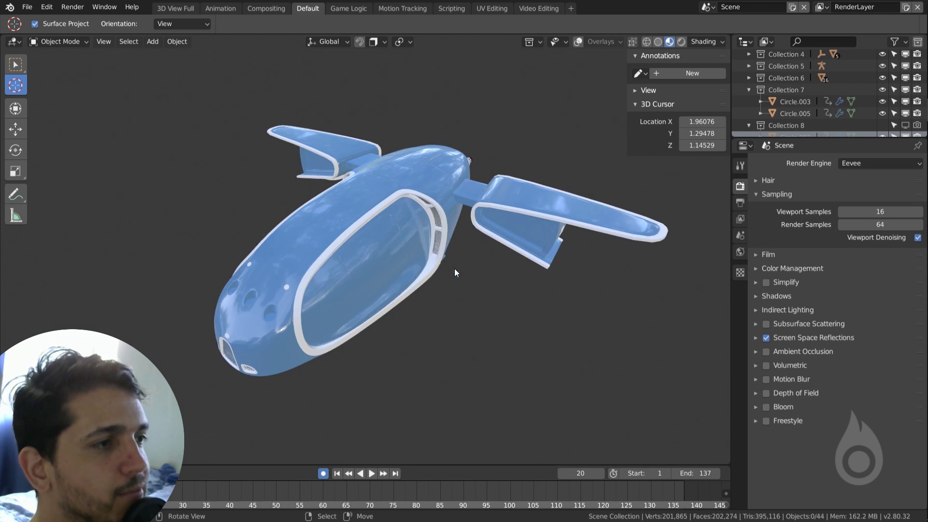
left_click(704, 42)
left_click(699, 118)
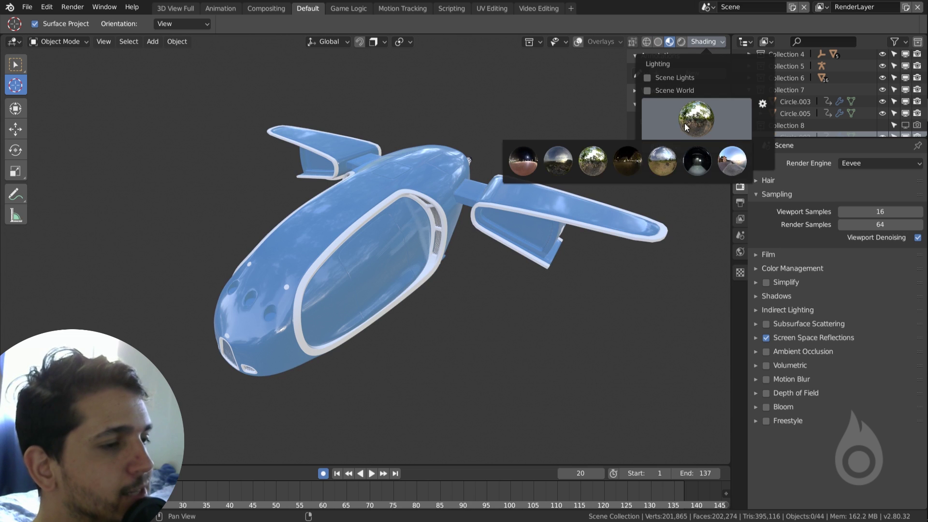
left_click(559, 162)
left_click(706, 115)
left_click(628, 161)
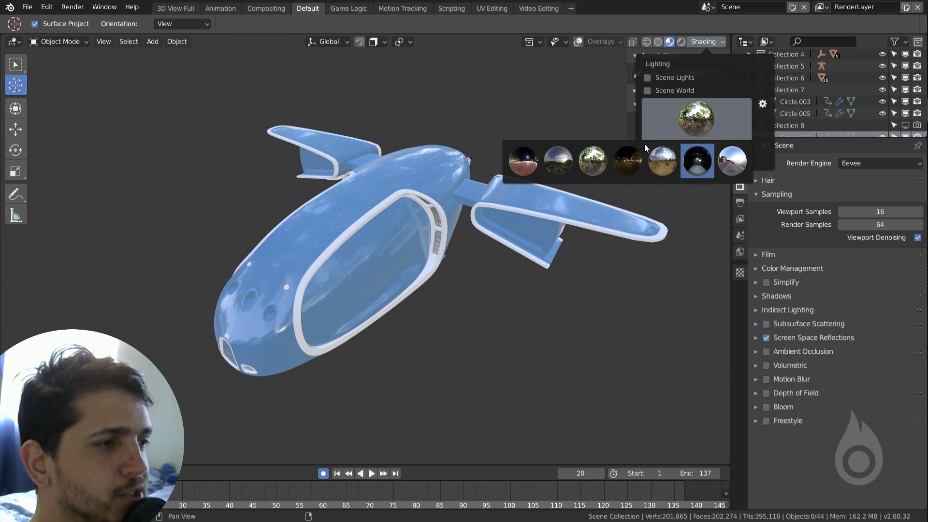
left_click(662, 161)
left_click(696, 117)
left_click(691, 154)
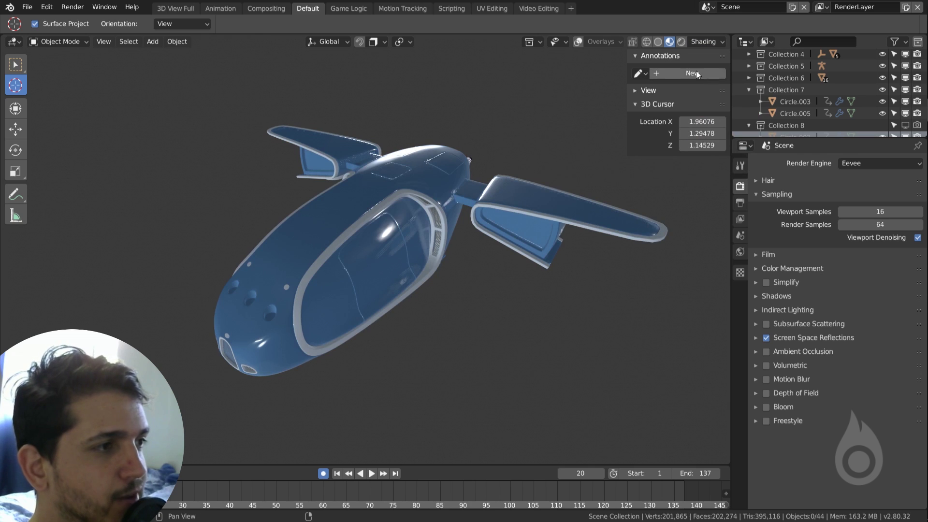
Step: Rotate the studio environment around the aircraft and inspect how the reflections shift across its body and canopy
left_click(698, 42)
left_click_drag(696, 146, 725, 147)
scroll(339, 260, "up", 5)
scroll(339, 264, "down", 5)
middle_click_drag(334, 263, 423, 187)
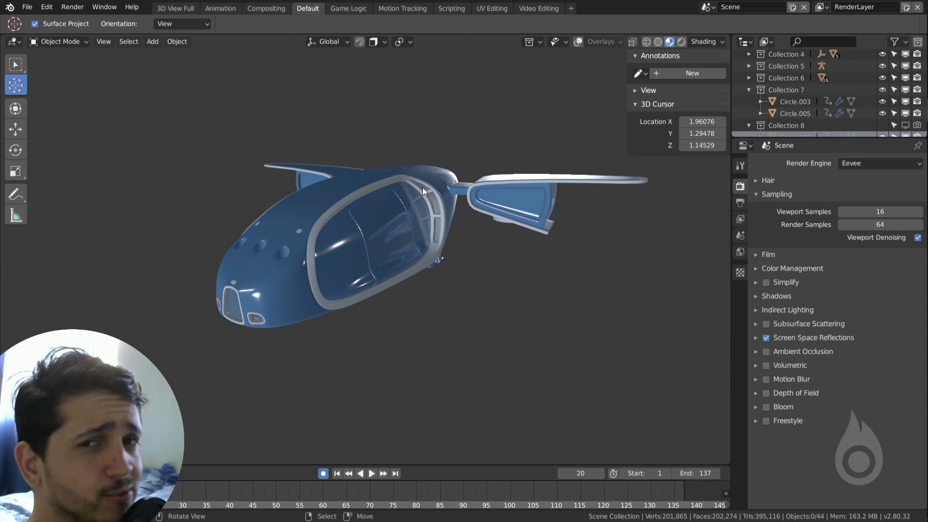
scroll(426, 184, "down", 3)
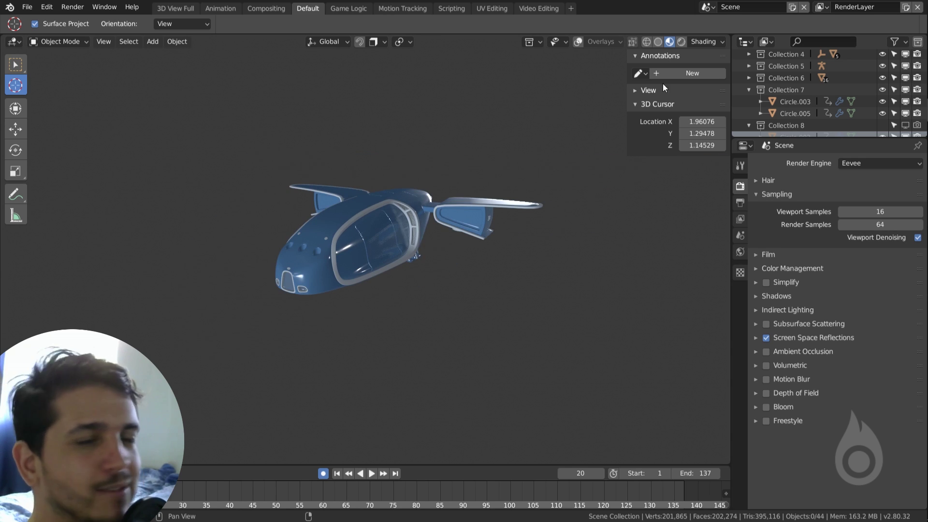
left_click(704, 42)
left_click(696, 119)
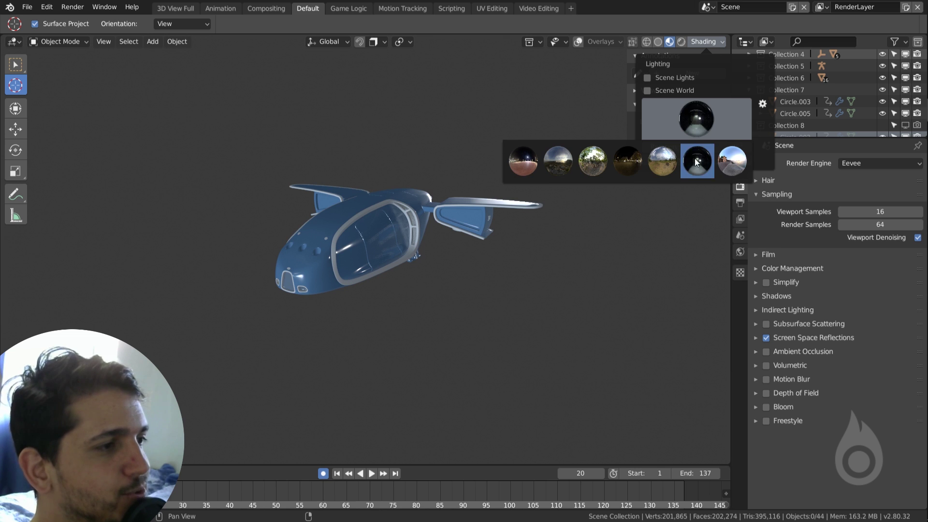
left_click_drag(691, 146, 662, 146)
left_click(696, 118)
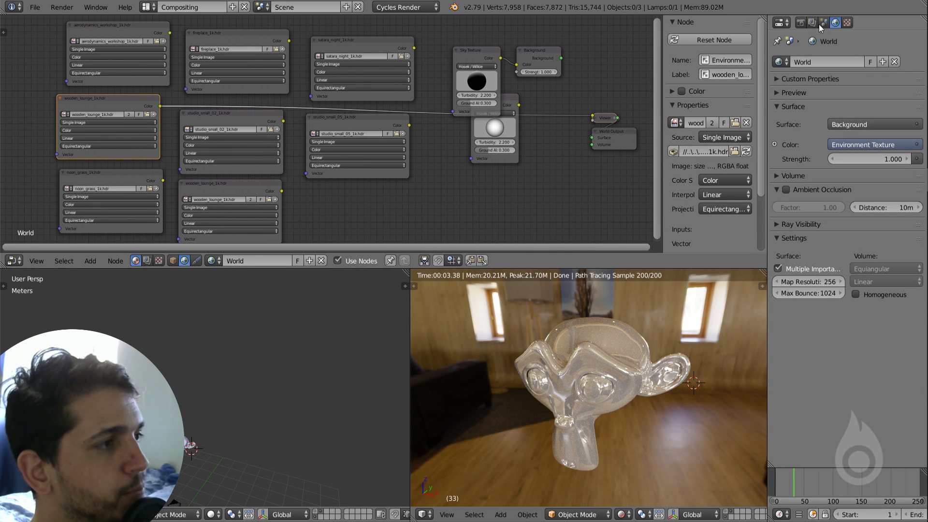
Step: In the Blender 2.79 scene, expand the Environment Texture settings under the world surface colour
left_click(914, 145)
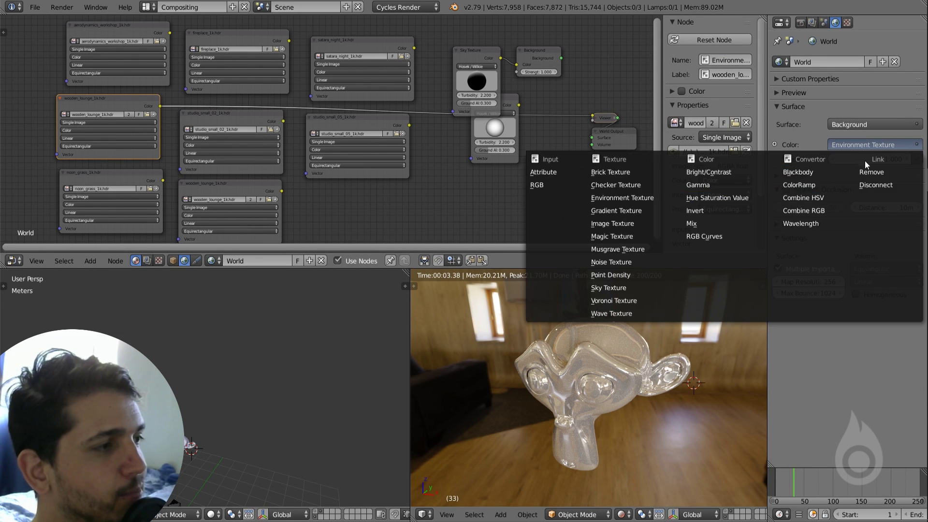
left_click(866, 144)
left_click(776, 144)
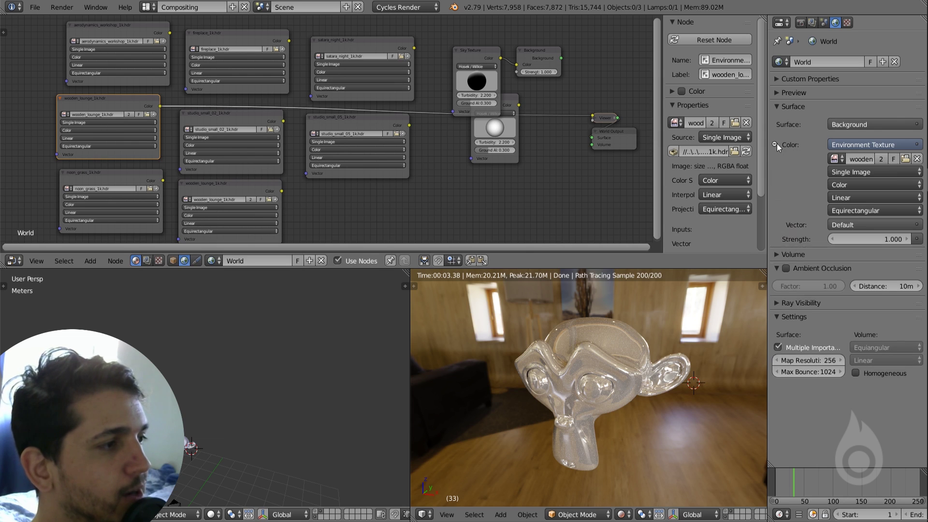
scroll(291, 154, "down", 2)
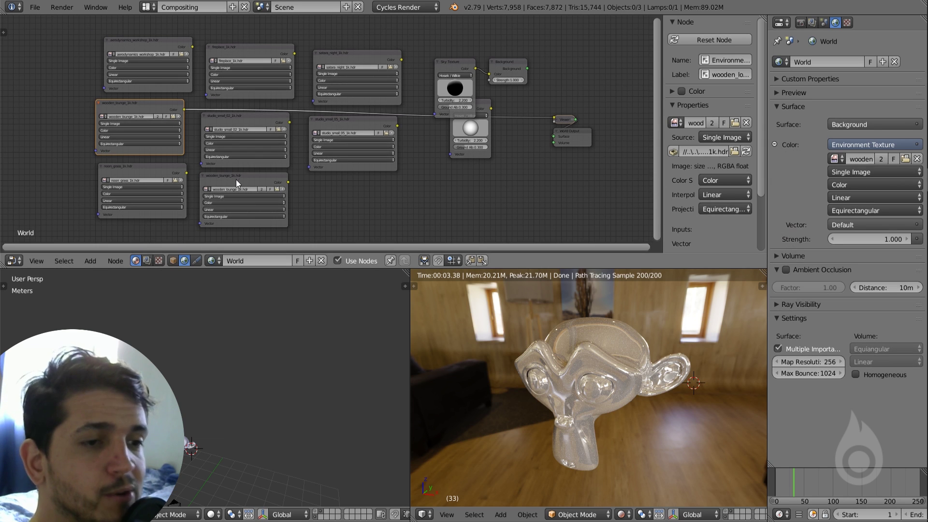
Step: Show the object shader nodes briefly, return to the world nodes and look over the node tree
left_click(172, 261)
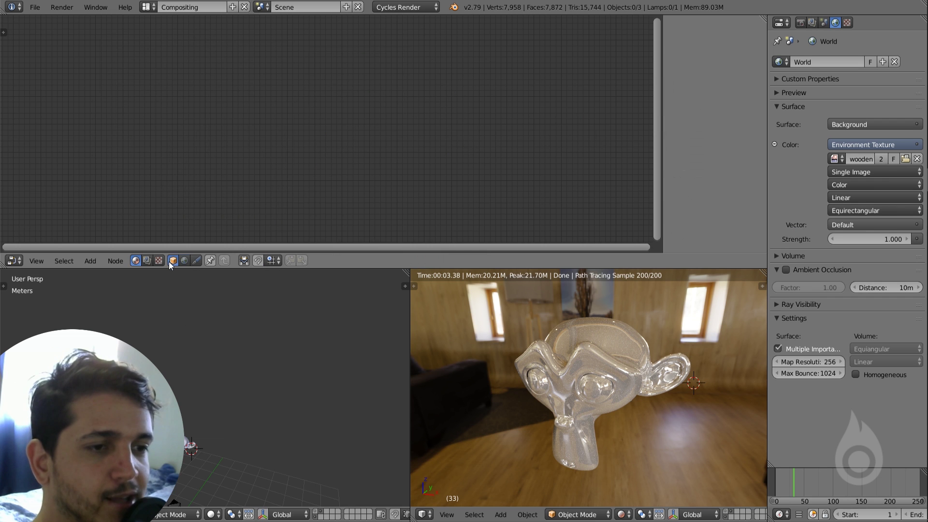
left_click(184, 261)
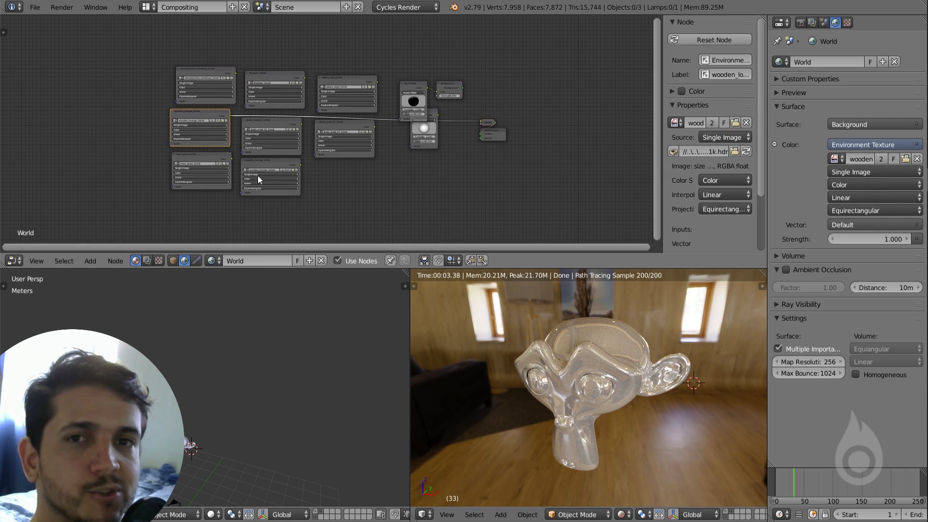
scroll(290, 155, "up", 3)
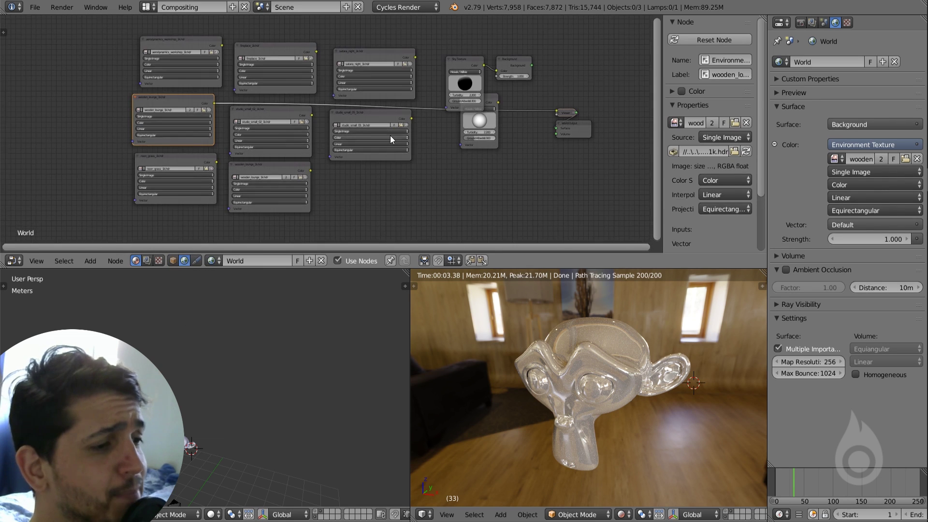
scroll(386, 129, "down", 3)
middle_click_drag(473, 142, 311, 138)
scroll(311, 137, "up", 2)
key("shift+a")
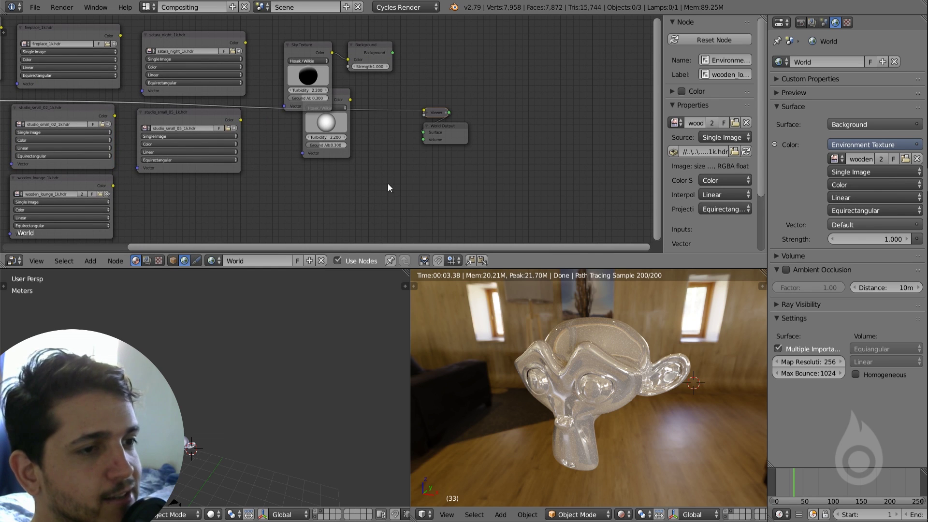
key("shift+a")
mouse_move(371, 214)
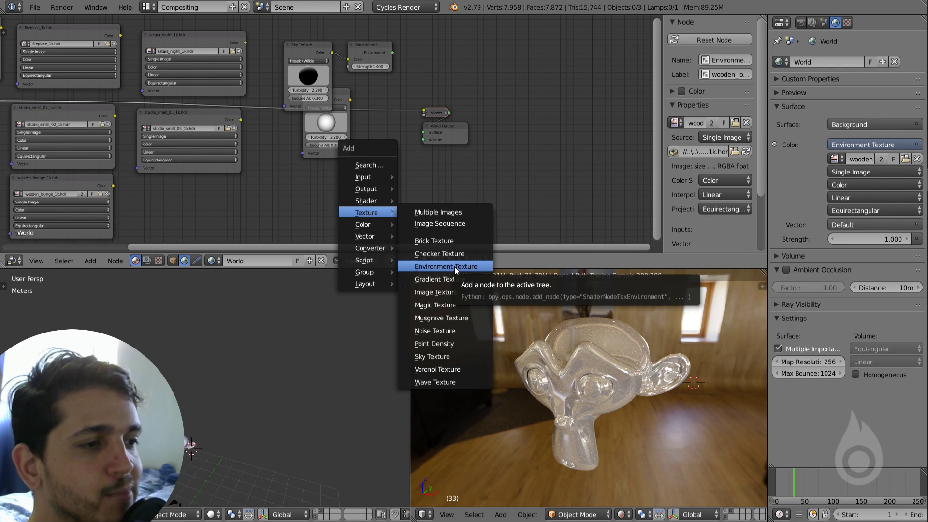
Step: Add a new Environment Texture node to the world node tree, in the empty area beside World Output
middle_click_drag(239, 151, 364, 151)
scroll(338, 107, "up", 3)
middle_click_drag(335, 91, 229, 91)
key("shift+a")
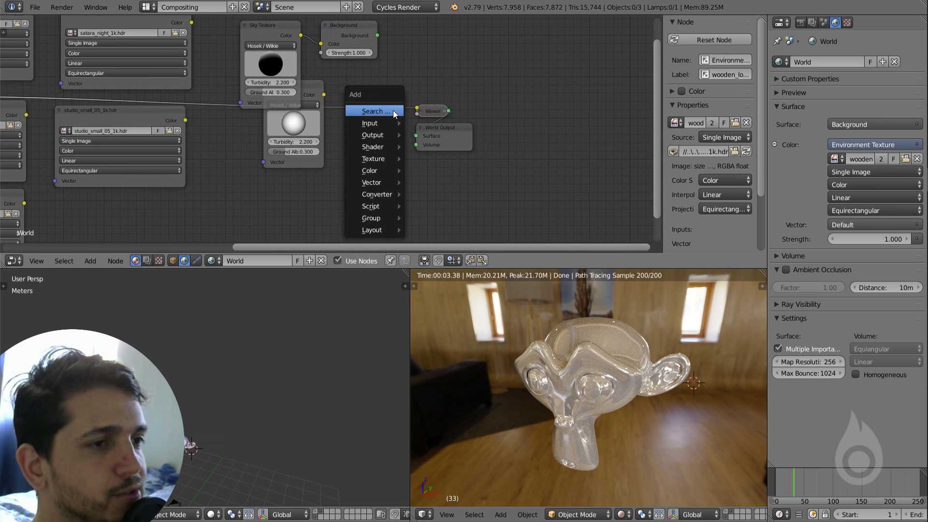
mouse_move(377, 158)
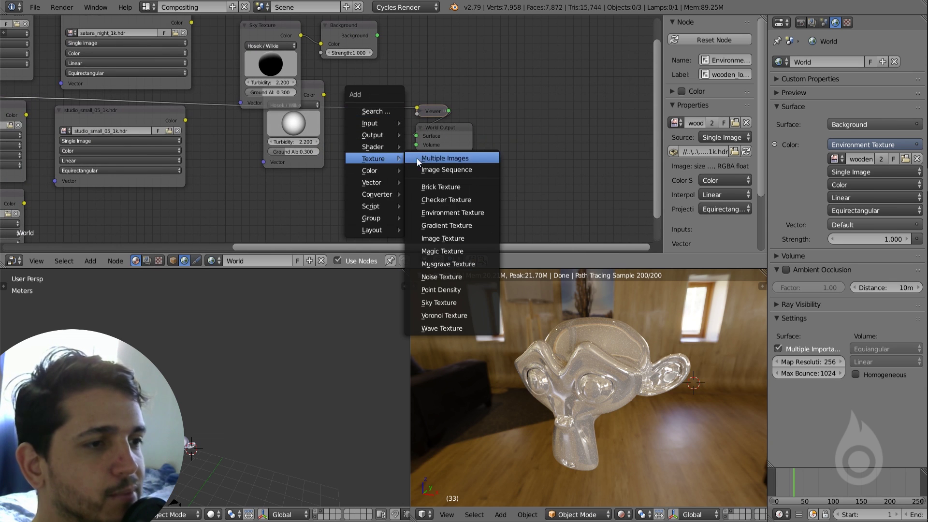
left_click(458, 216)
left_click(495, 80)
Step: Load zwinger_night_1k.hdr from the NightOut - Zwinger Night folder of the Hdri bookmark into the new Environment Texture node
scroll(529, 97, "up", 4)
middle_click_drag(604, 102, 453, 111)
left_click(453, 108)
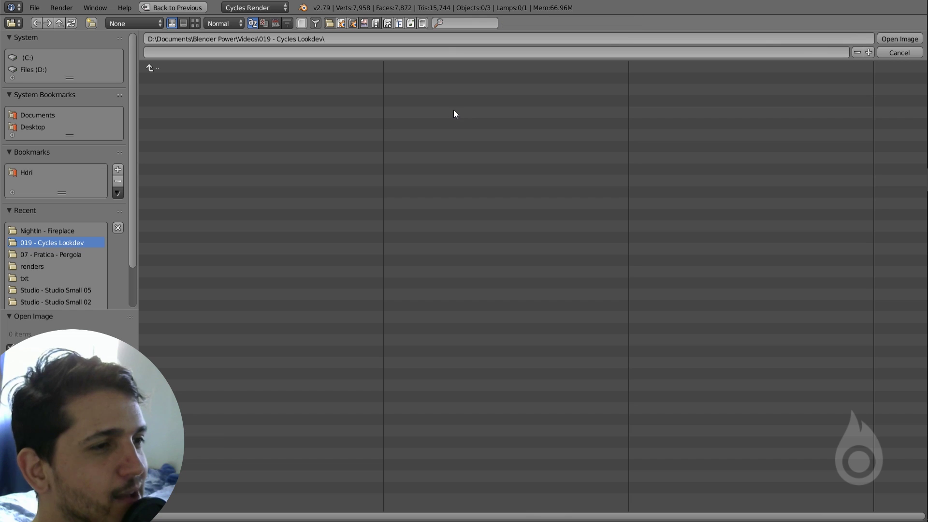
left_click(44, 174)
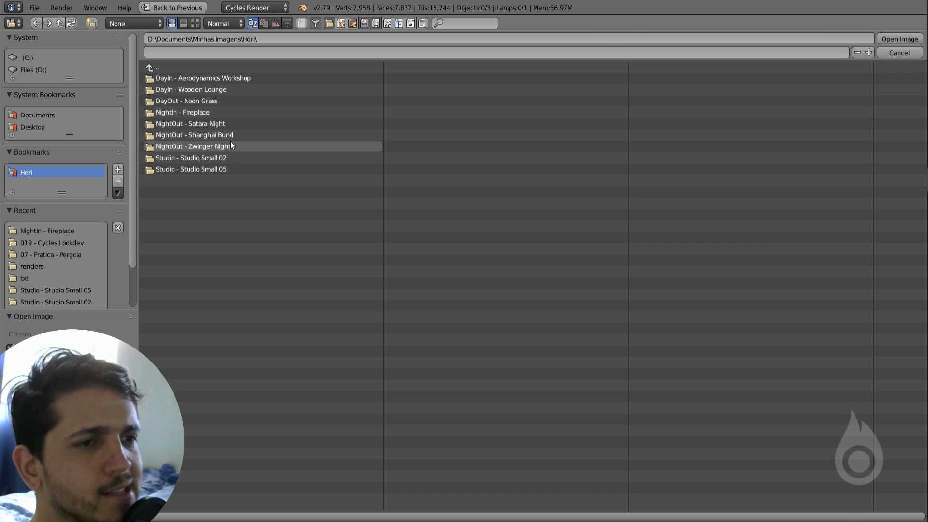
left_click(202, 147)
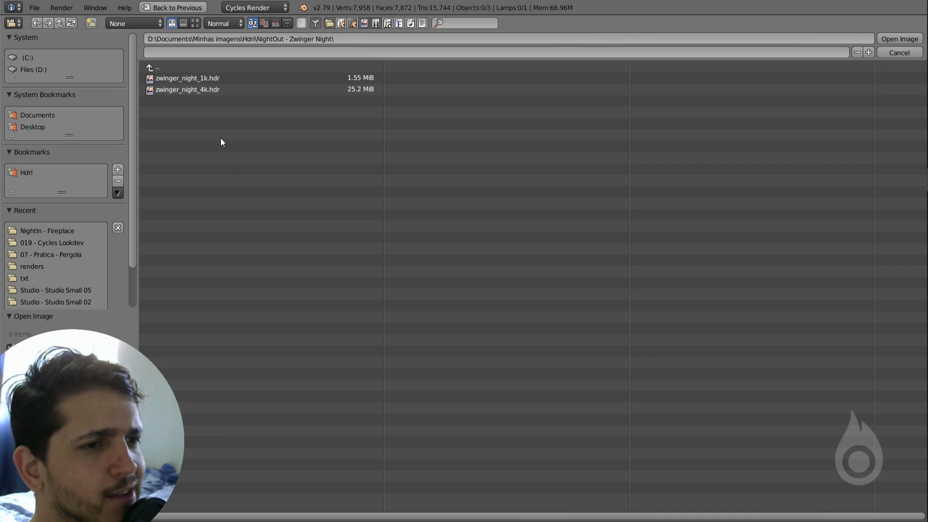
left_click(199, 79)
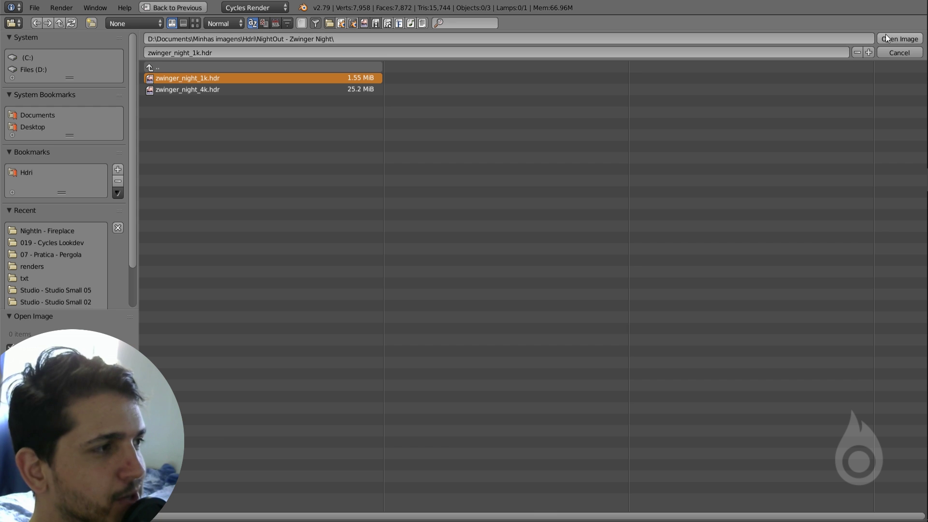
left_click(898, 39)
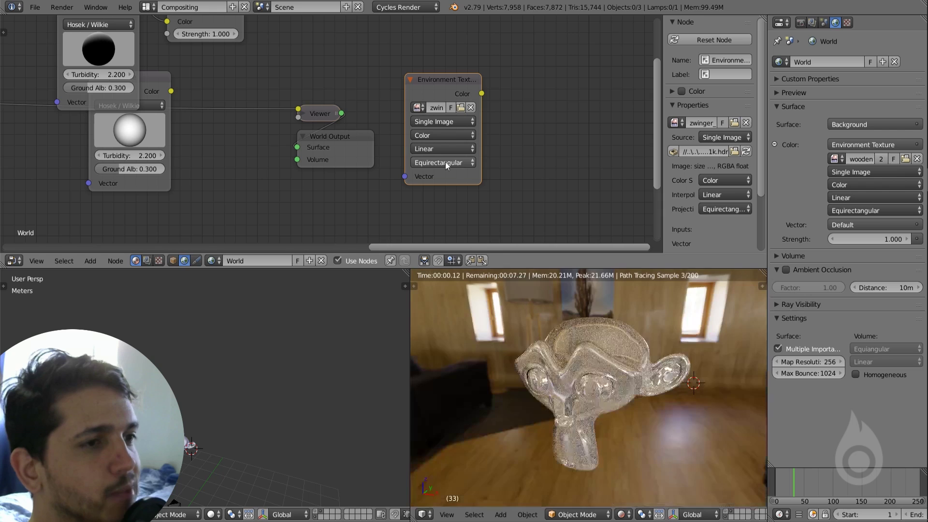
Step: Rearrange the world nodes, placing the new Environment Texture below the sky nodes and moving World Output and Background further right
middle_click_drag(448, 135, 520, 108)
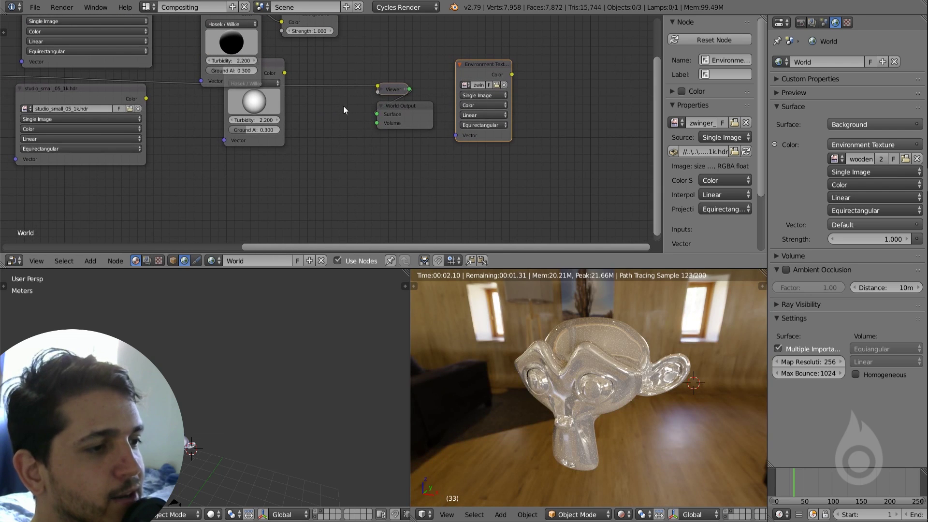
left_click_drag(503, 69, 328, 144)
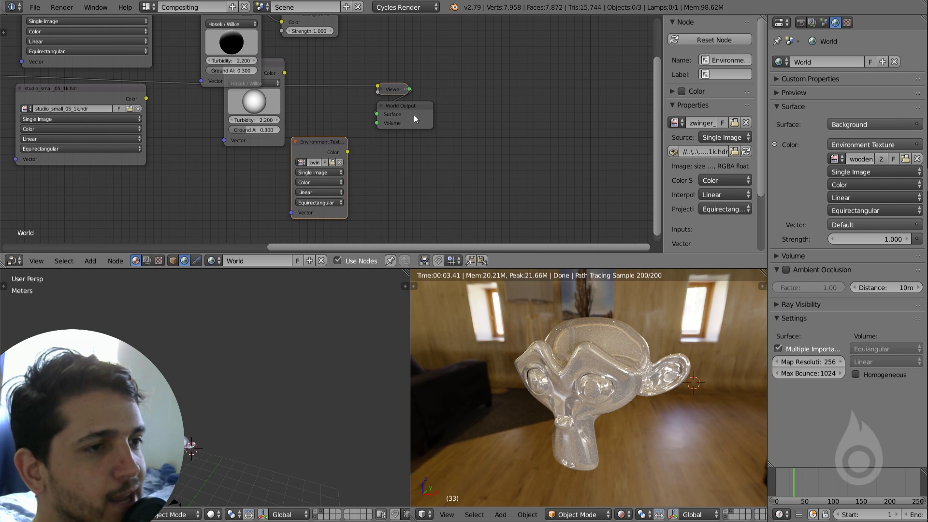
left_click_drag(409, 119, 468, 102)
scroll(378, 116, "down", 2)
middle_click_drag(378, 116, 368, 128)
left_click_drag(315, 42, 466, 53)
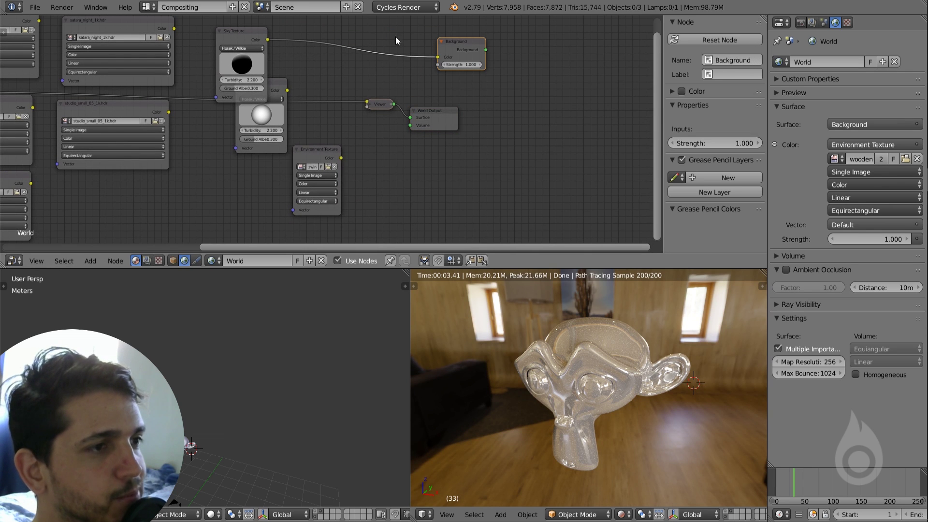
Step: Cut the link from the Sky Texture to the Background node and delete the Viewer node
left_click_drag(407, 37, 395, 70, "ctrl")
left_click(381, 101)
key("x")
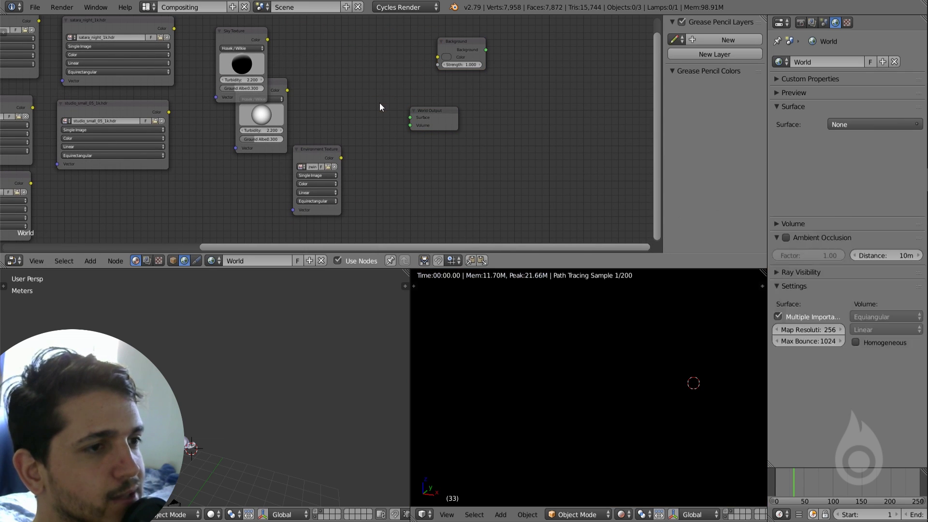
Step: Place the Background node between the Environment Texture and World Output, and link its output to the World Output Surface
left_click_drag(431, 118, 547, 113)
scroll(533, 28, "up", 2)
left_click(526, 86)
middle_click_drag(526, 86, 462, 123)
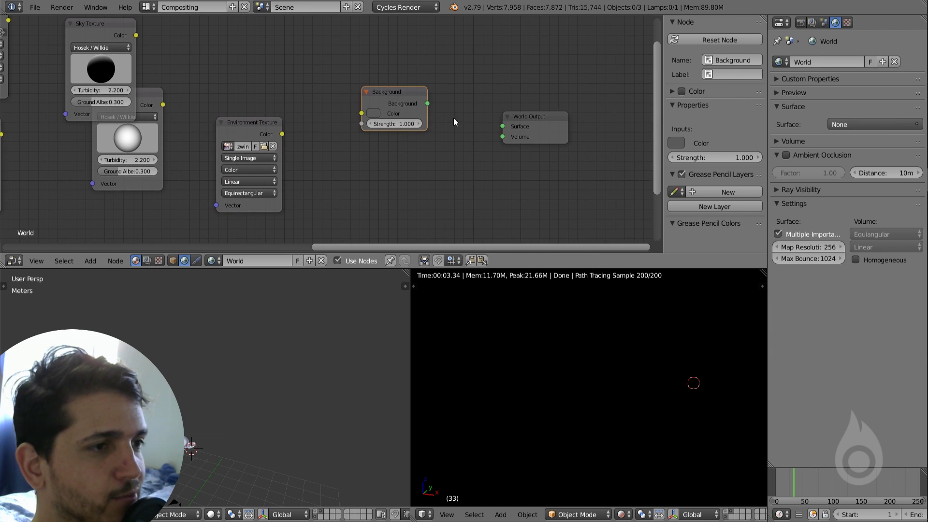
left_click_drag(428, 104, 512, 128)
Step: Link the Environment Texture's Color output to the Background node's Color input, tidying the node spacing
left_click_drag(405, 89, 418, 97)
scroll(418, 97, "up", 2)
left_click(408, 118)
left_click(427, 170)
left_click_drag(428, 170, 453, 181)
left_click_drag(234, 124, 400, 118)
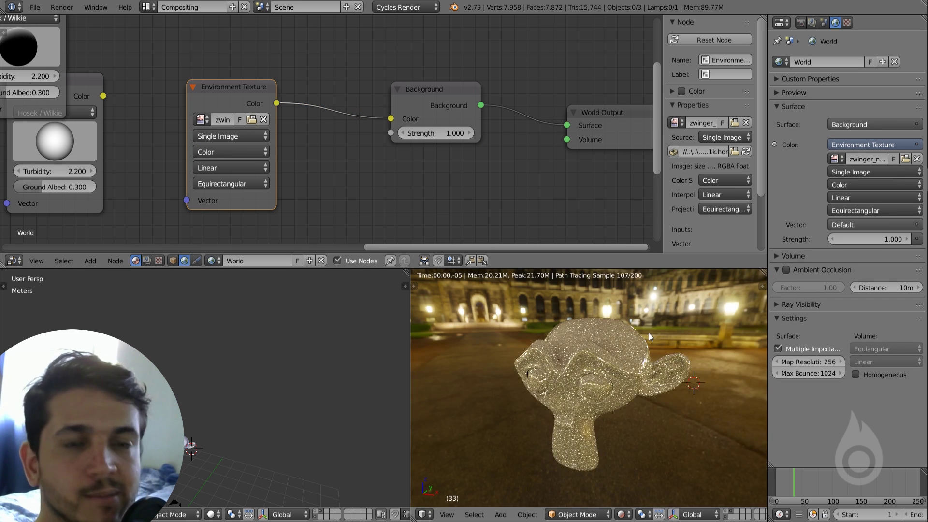
Step: Set Metallic to 1.000 in Suzanne's material and inspect the night environment reflected on the model
scroll(643, 332, "down", 4)
mouse_move(635, 338)
middle_mouse_down()
mouse_move(462, 339)
mouse_move(620, 340)
middle_mouse_up()
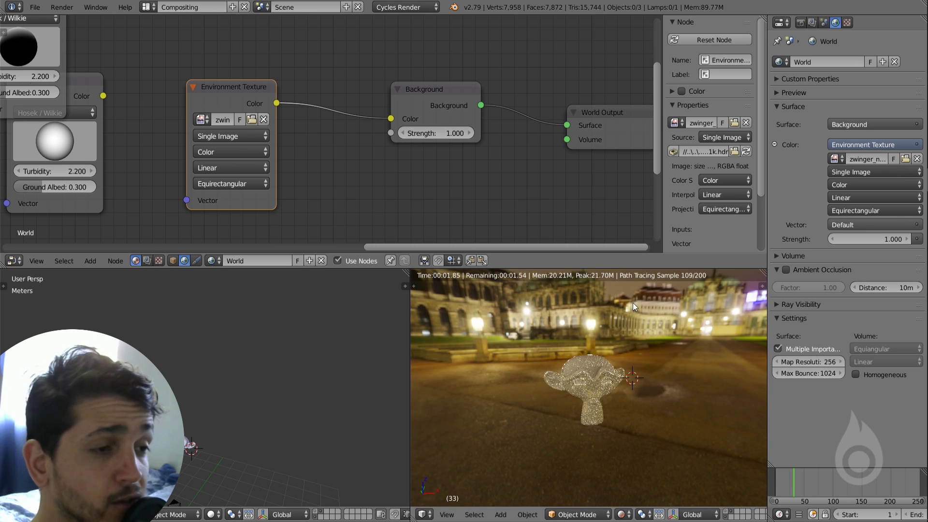
scroll(585, 386, "up", 5)
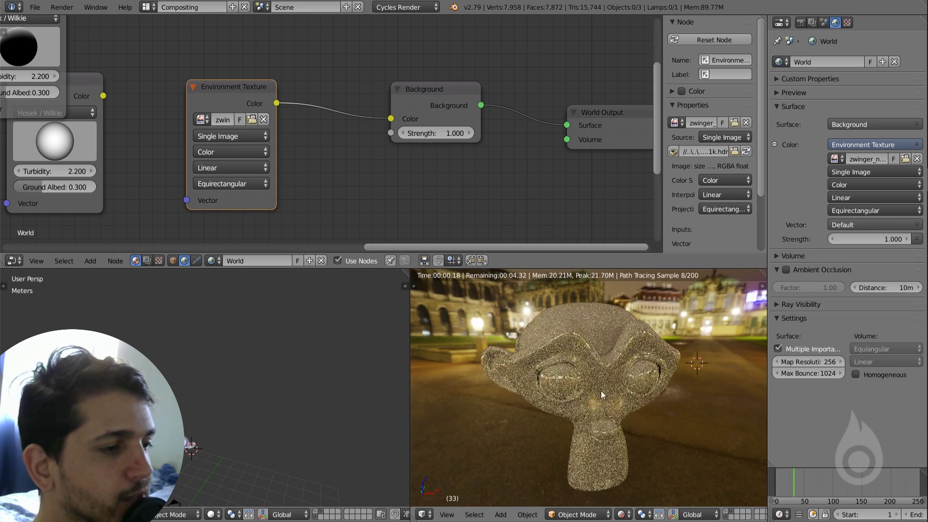
right_click(603, 379)
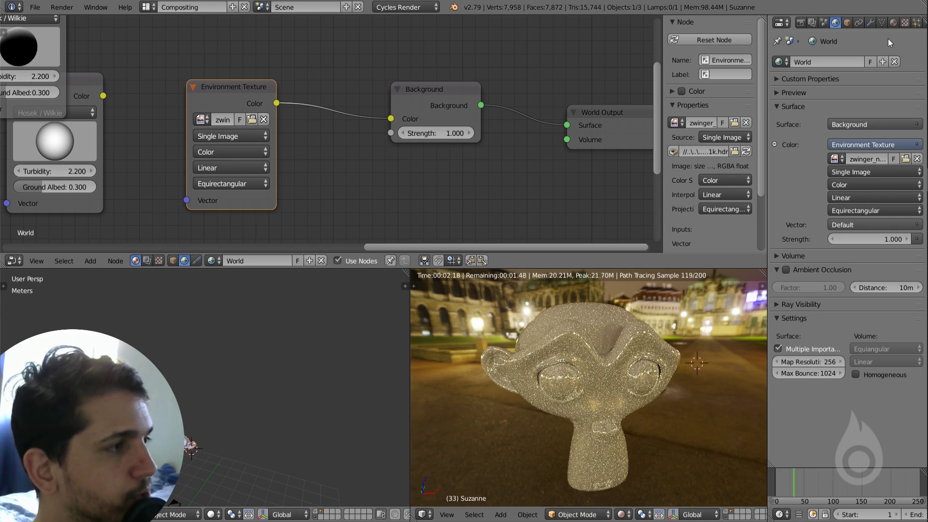
left_click(894, 22)
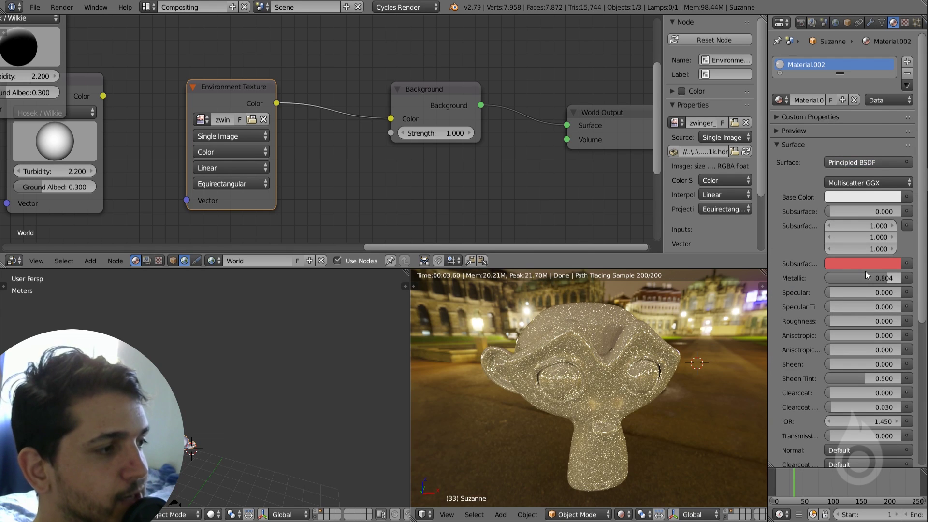
left_click_drag(865, 278, 884, 280)
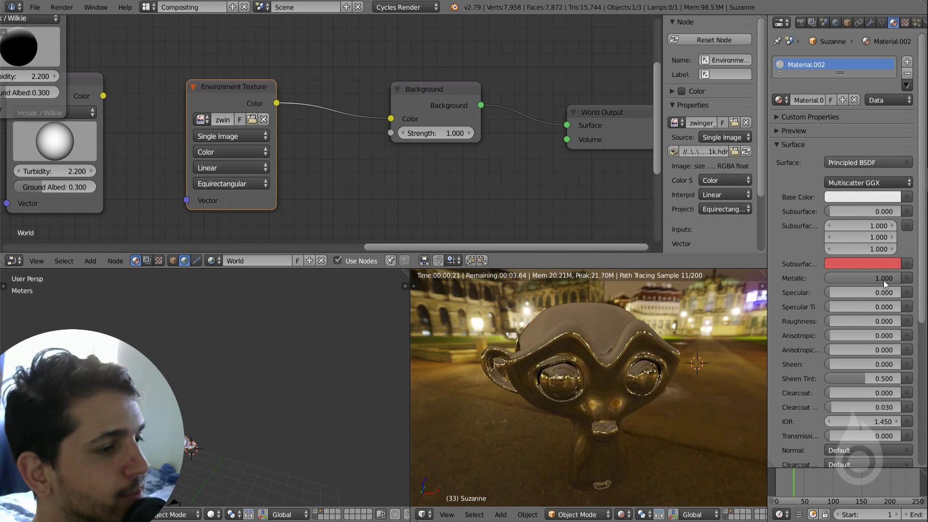
middle_click_drag(678, 347, 551, 365)
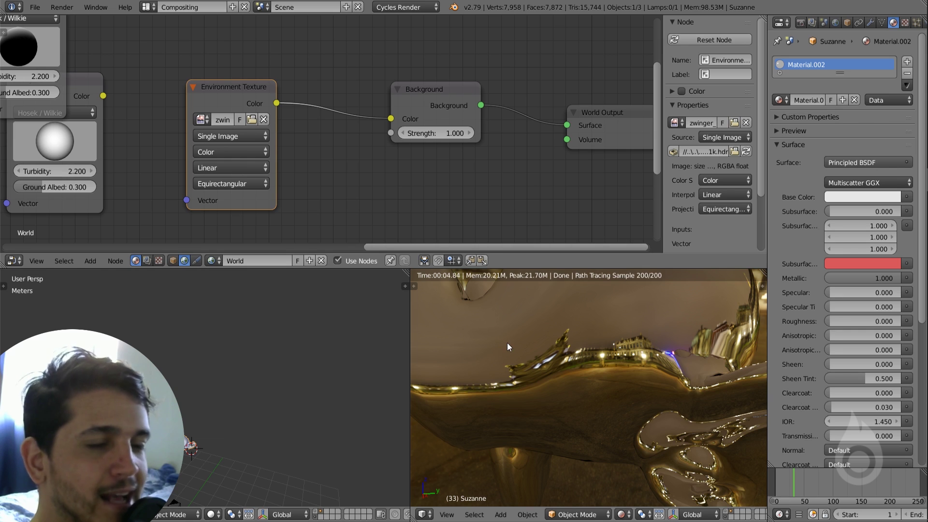
Step: Preview Suzanne lit by the satara_night, fireplace, studio_small and wooden_lounge Environment Texture nodes, feeding each in turn to the World Output through a Viewer
scroll(428, 168, "up", 1)
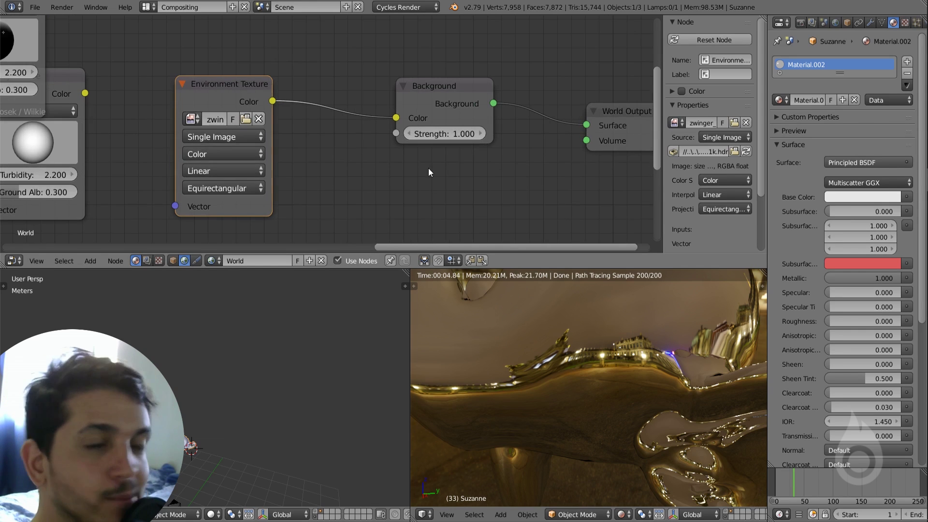
scroll(427, 172, "down", 5)
middle_click_drag(221, 170, 452, 160)
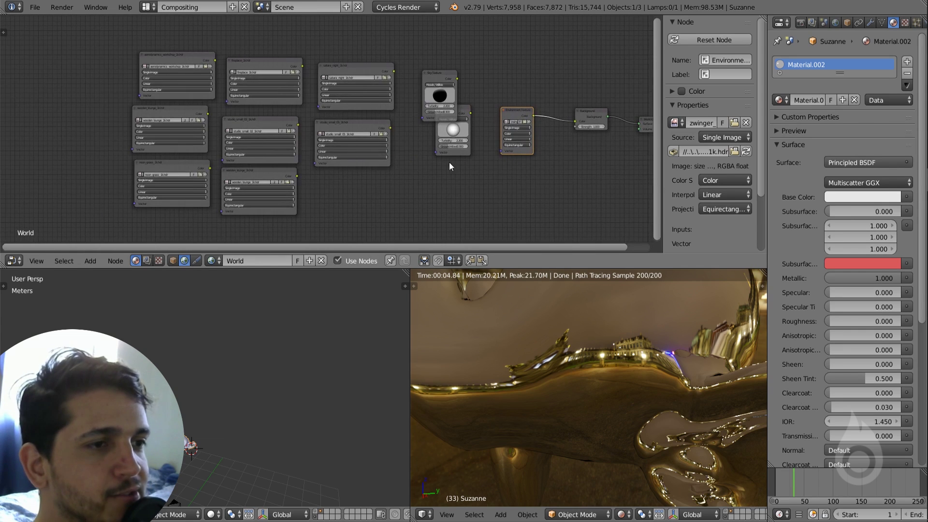
left_click(344, 85, "ctrl+shift")
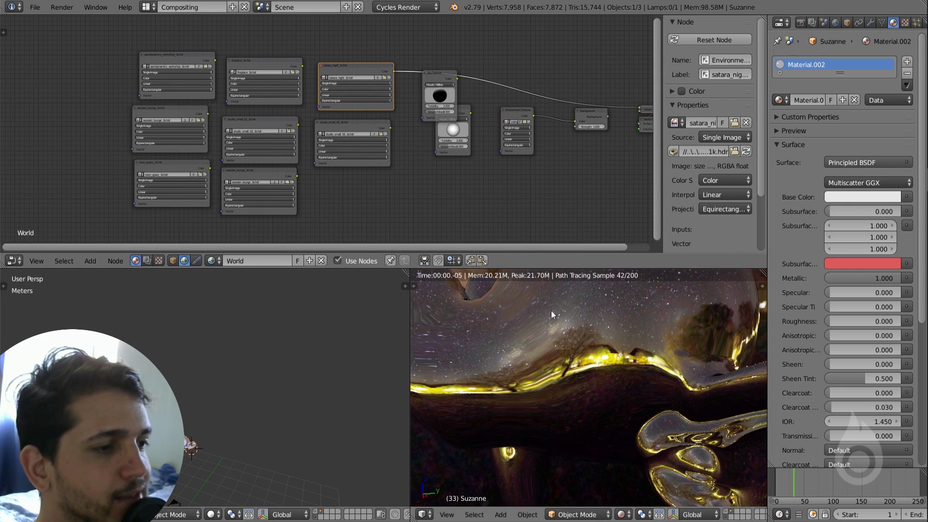
scroll(588, 341, "down", 6)
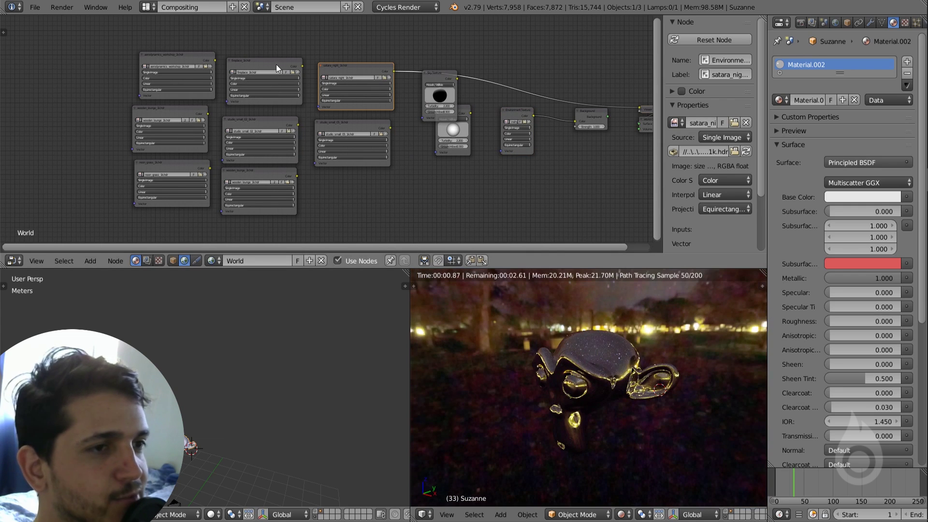
left_click(276, 67, "ctrl+shift")
left_click(265, 124, "ctrl+shift")
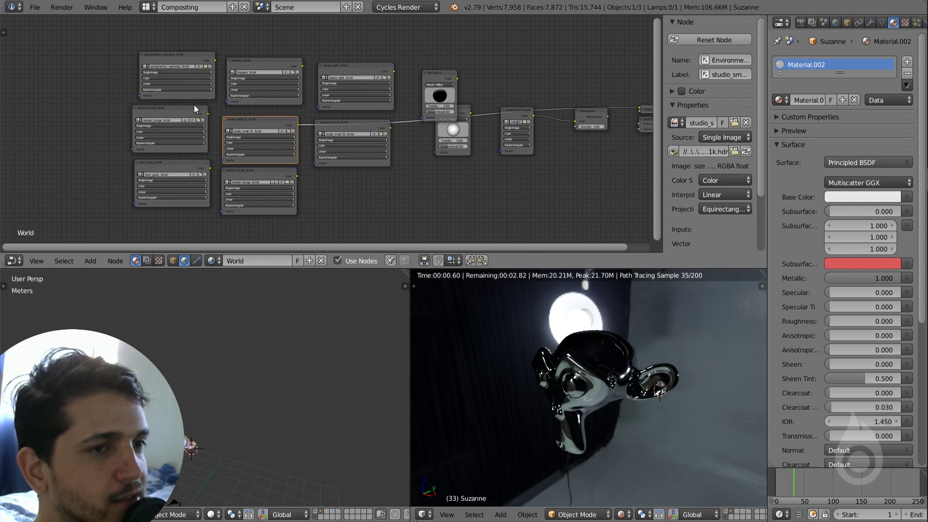
left_click(187, 114, "ctrl+shift")
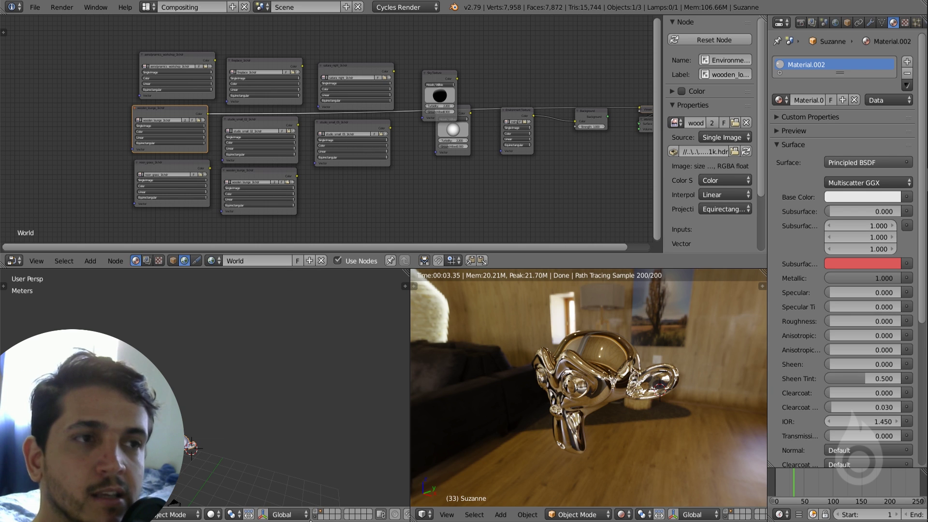
Step: Switch to the layer with the champagne bucket and glasses, and frame them through the camera in both 3D viewports
left_click(318, 515)
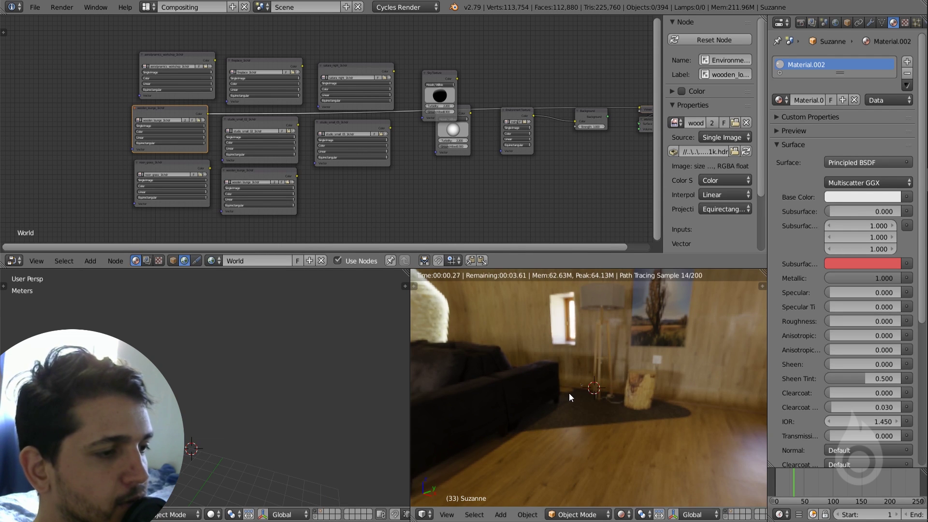
key("KP_0")
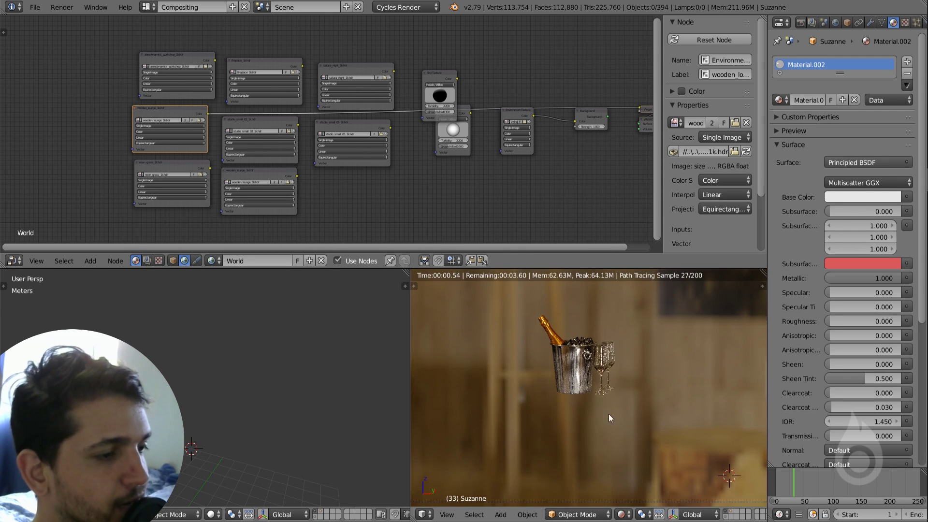
scroll(576, 363, "up", 4)
middle_click_drag(576, 363, 582, 433, "shift")
key("KP_0")
middle_click_drag(269, 439, 250, 324, "shift")
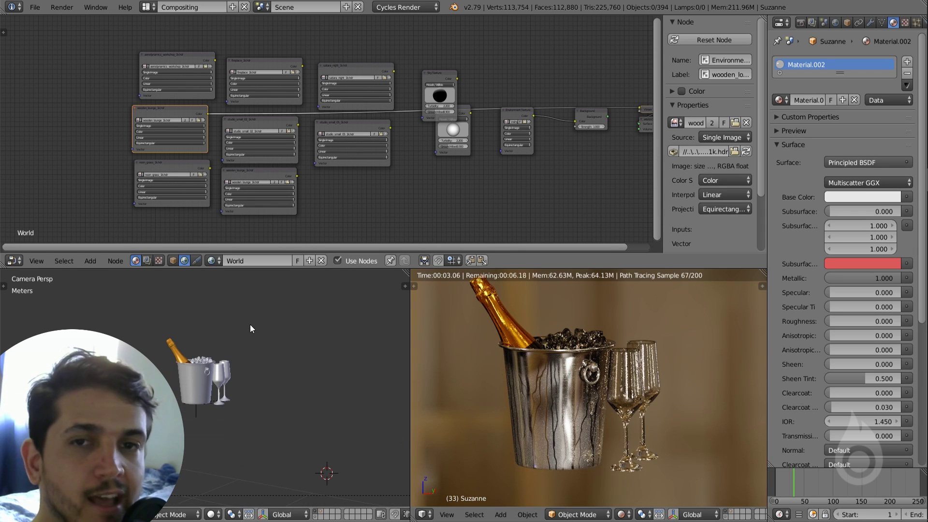
scroll(555, 379, "up", 3)
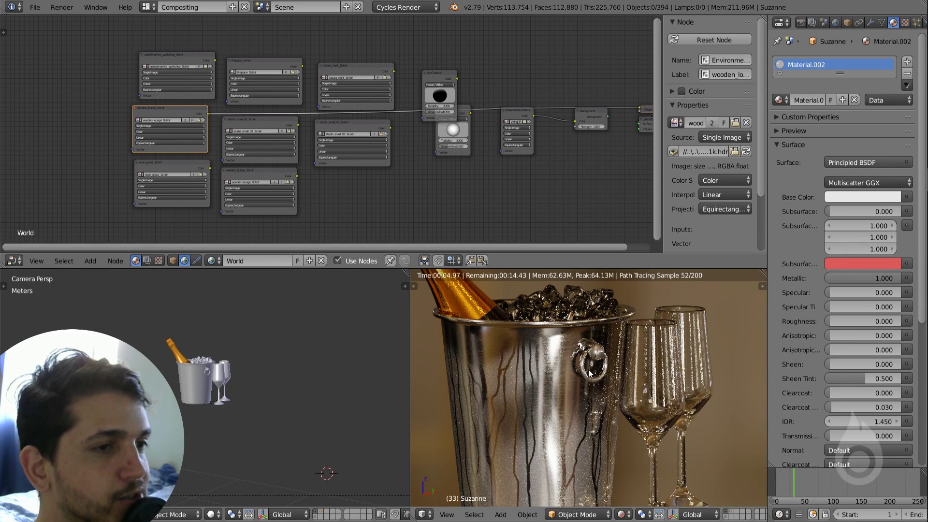
Step: Preview the champagne bucket scene with the aerodynamics_workshop, fireplace, satara_night and second-row studio_small environments in turn, ending on fireplace
left_click(197, 59, "ctrl+shift")
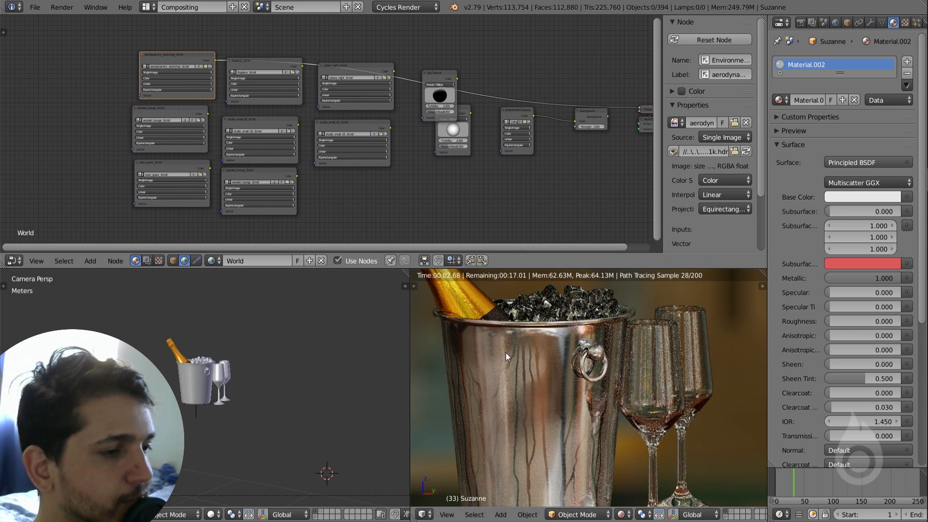
left_click(258, 62, "ctrl+shift")
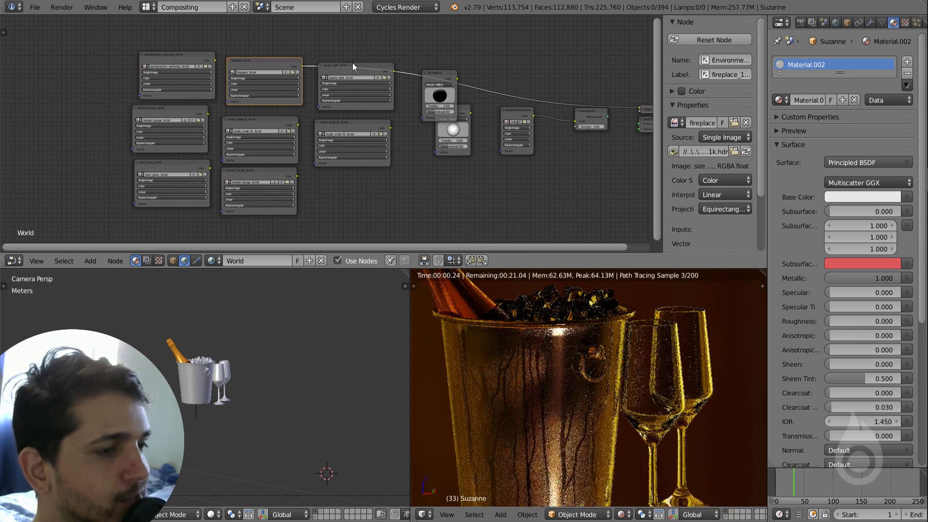
left_click(361, 63, "ctrl+shift")
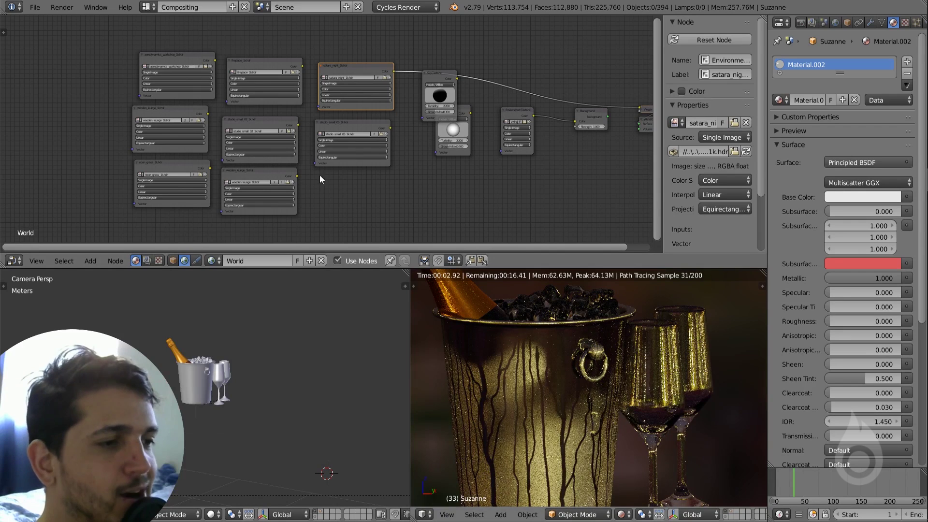
left_click(338, 123, "ctrl+shift")
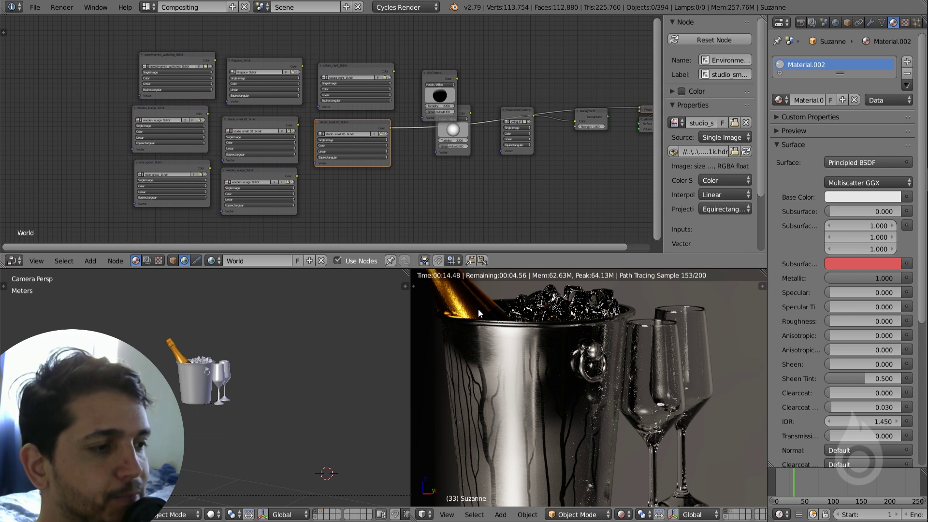
left_click(268, 64, "ctrl+shift")
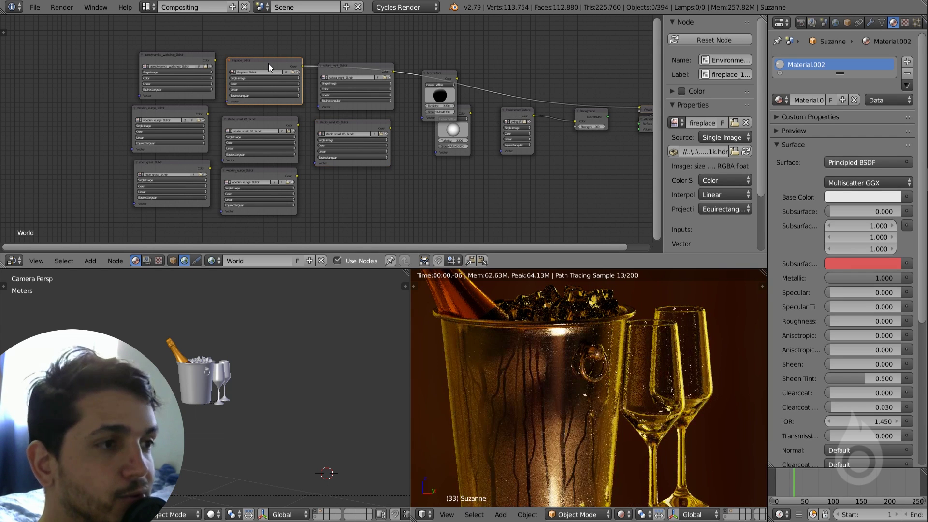
Step: Examine how the previewed HDR texture connects through the Viewer to the World Output, and look over the other environment nodes
middle_click_drag(643, 110, 455, 122)
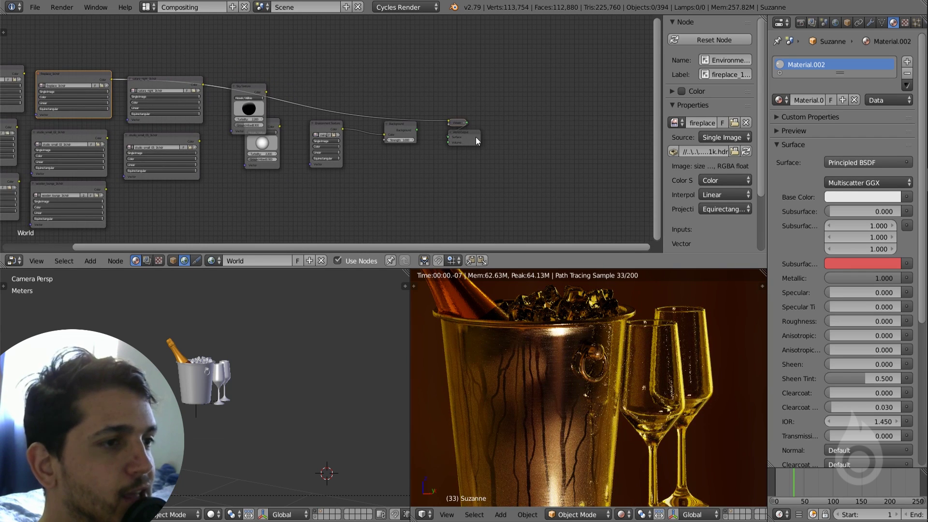
scroll(476, 137, "up", 5)
middle_click_drag(475, 138, 172, 112)
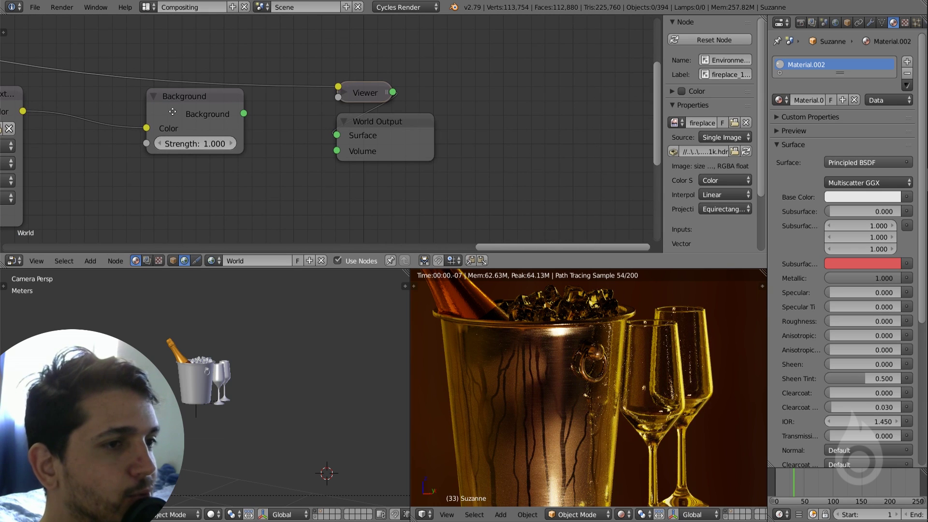
scroll(381, 133, "down", 2)
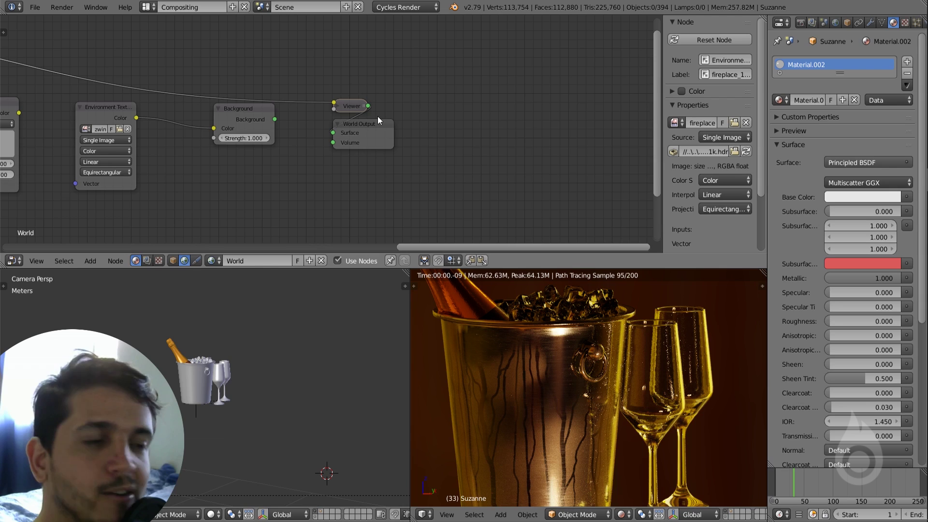
scroll(378, 116, "down", 3)
scroll(272, 115, "down", 3)
middle_click_drag(272, 115, 516, 116)
scroll(227, 116, "up", 1)
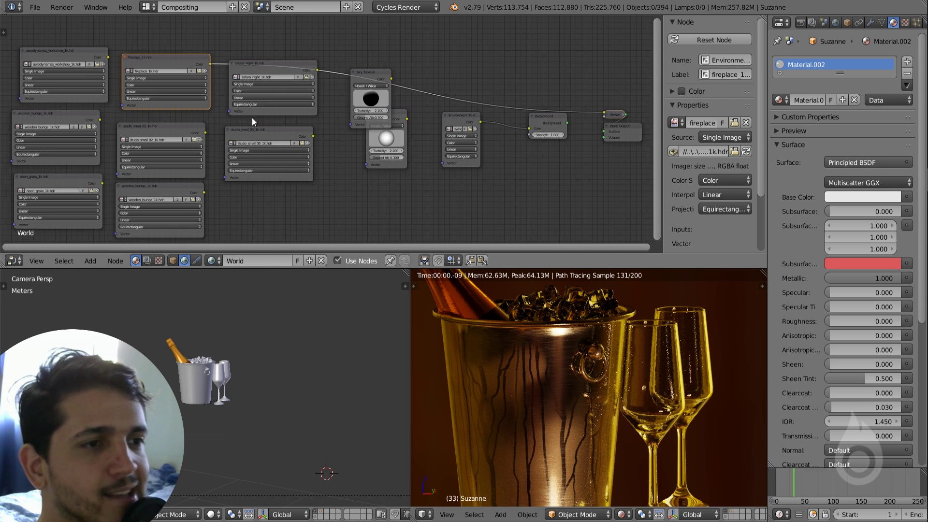
left_click(269, 70)
left_click(289, 133)
left_click(164, 132)
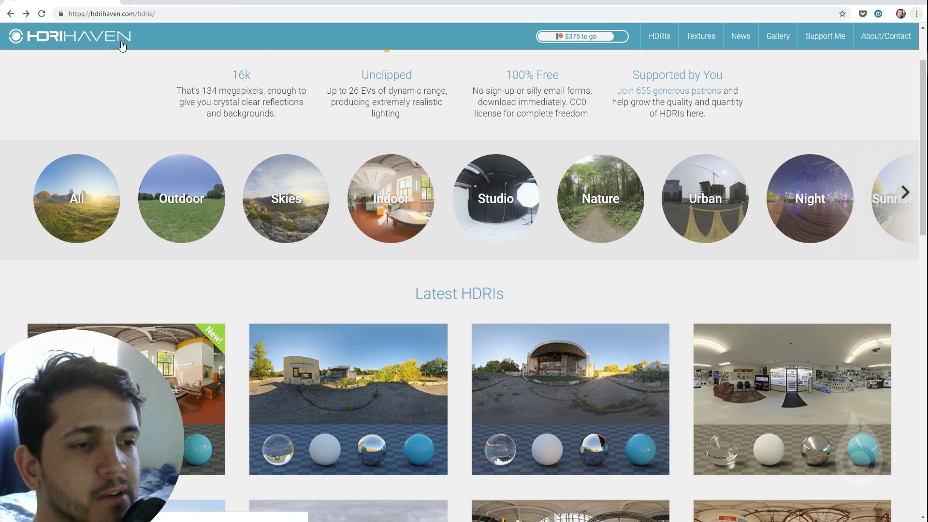
Step: Browse the latest HDRIs on the HDRI Haven website, and look through its complete All HDRIs collection
scroll(533, 145, "down", 10)
scroll(527, 161, "down", 5)
scroll(508, 218, "up", 10)
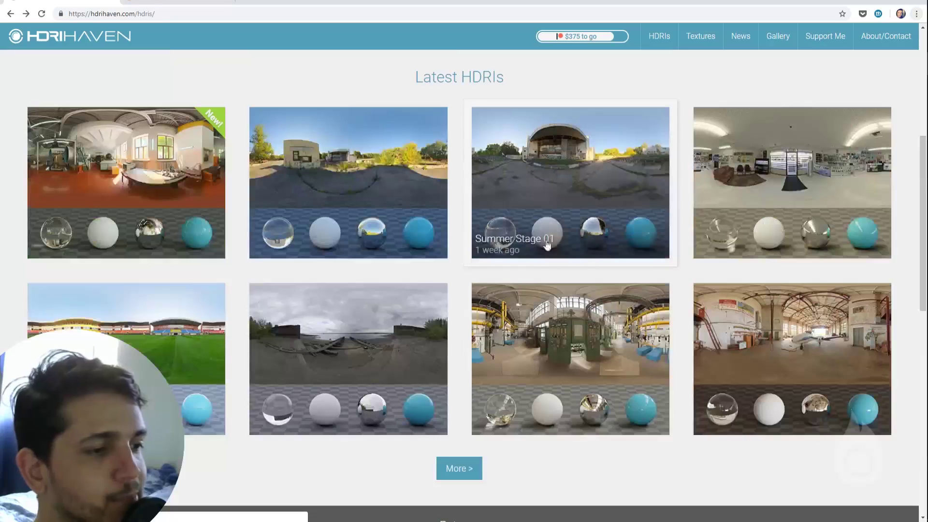
left_click(460, 473)
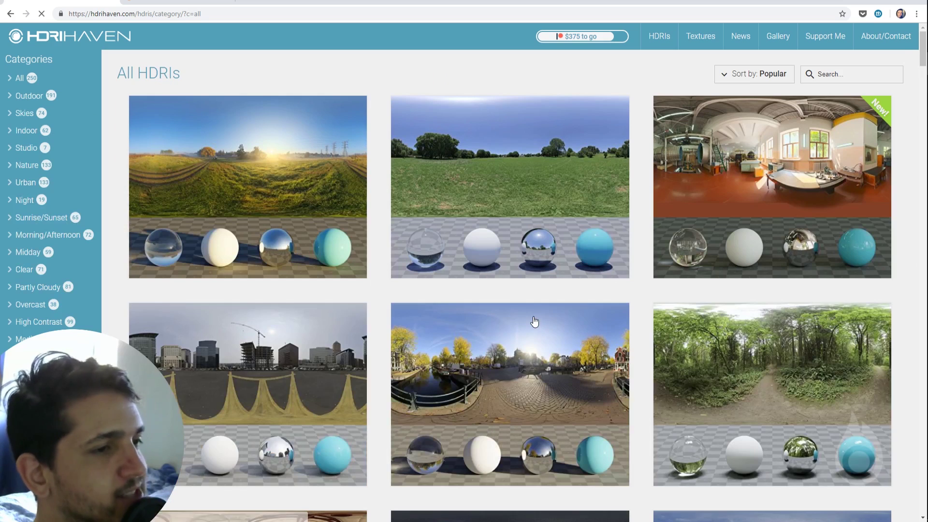
scroll(533, 321, "down", 15)
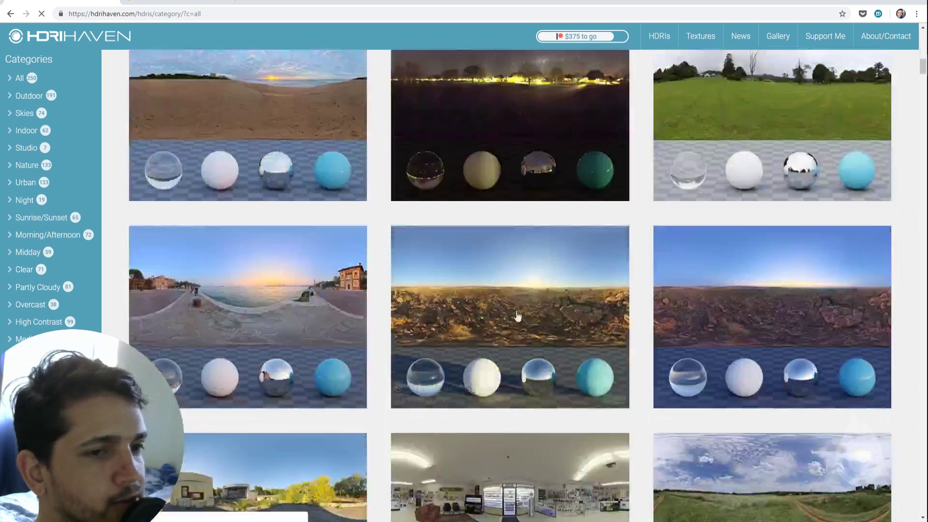
scroll(36, 227, "up", 5)
scroll(394, 203, "down", 7)
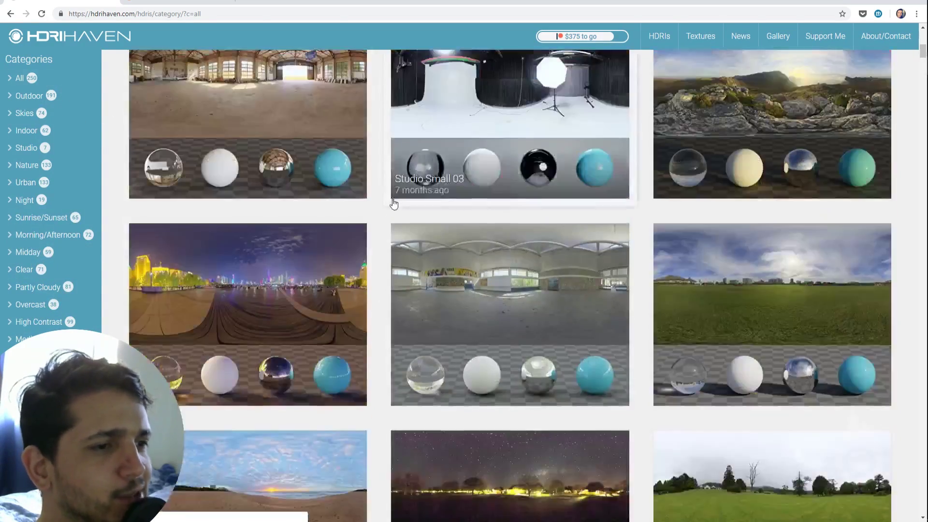
scroll(394, 203, "up", 10)
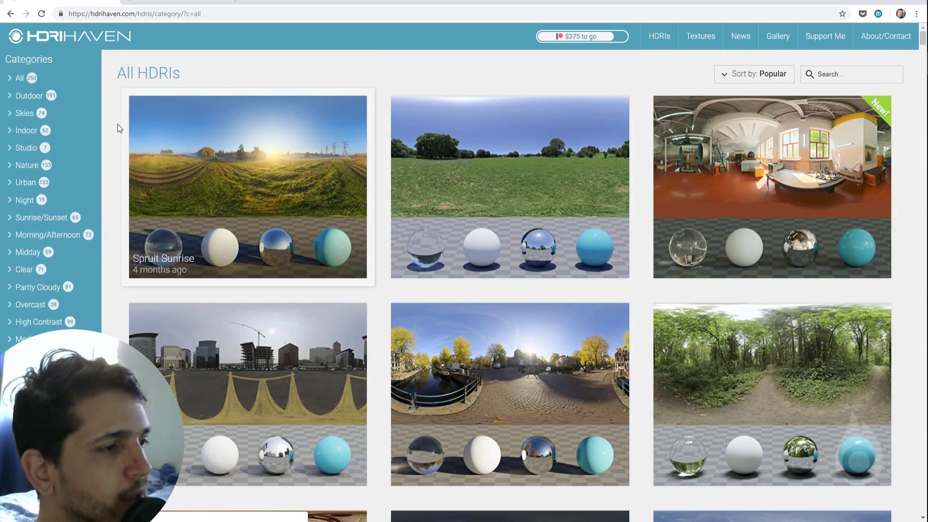
Step: Open the Aerodynamics Workshop HDRI page and review its panorama, sample spheres, download resolutions and similar HDRIs
left_click(769, 176)
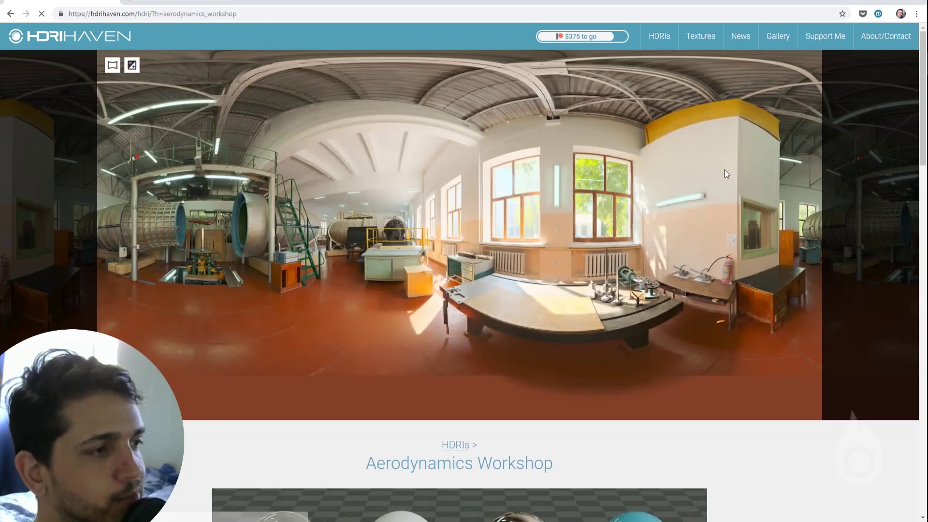
scroll(419, 198, "down", 6)
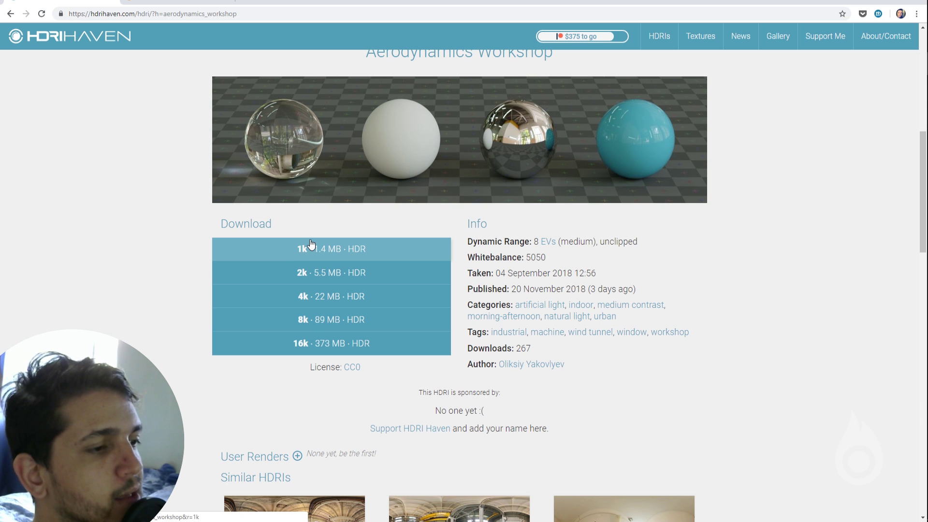
scroll(479, 192, "up", 9)
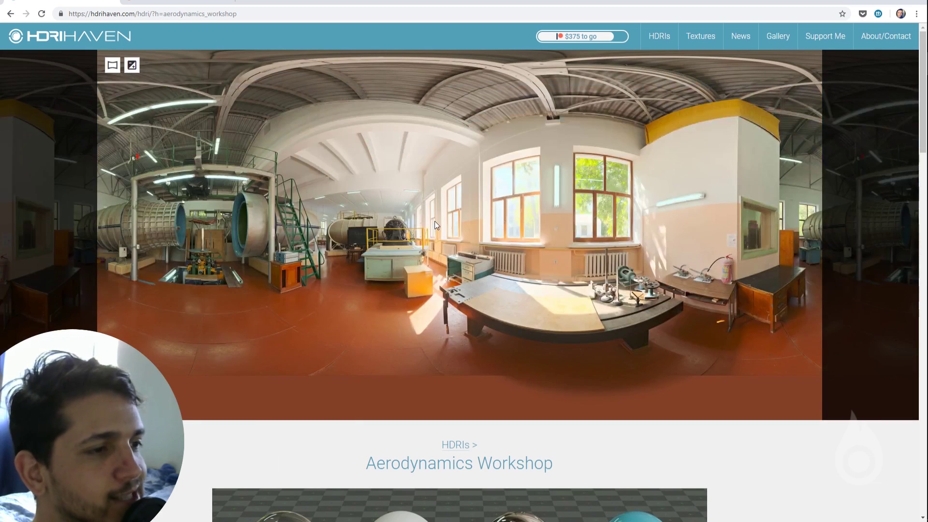
scroll(397, 148, "down", 8)
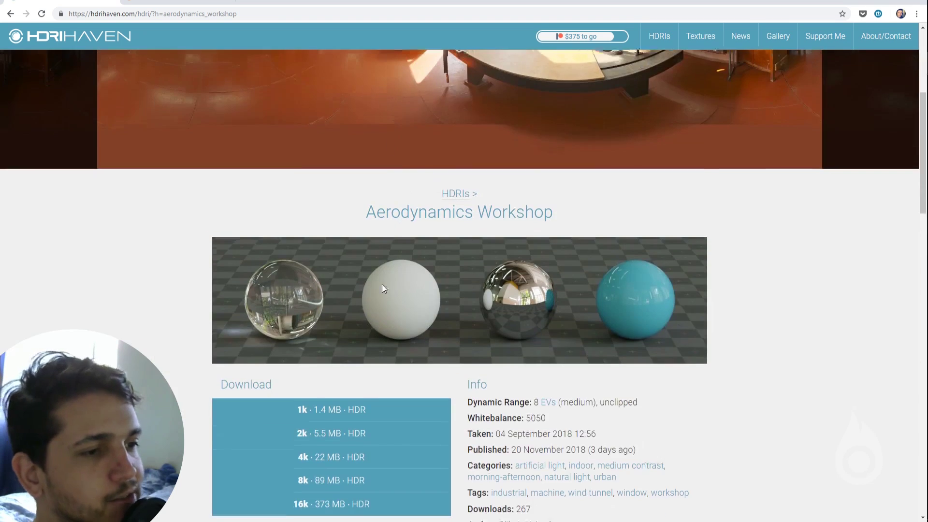
scroll(380, 290, "down", 6)
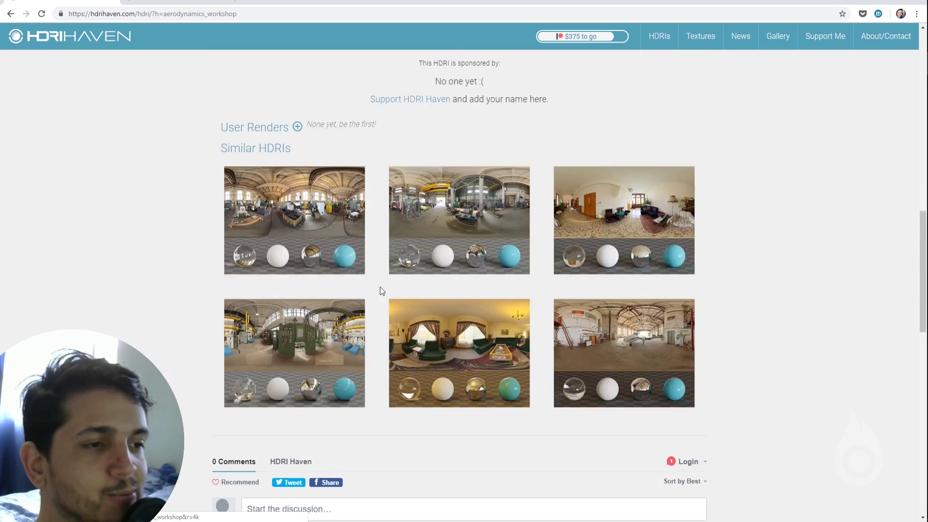
scroll(381, 228, "up", 8)
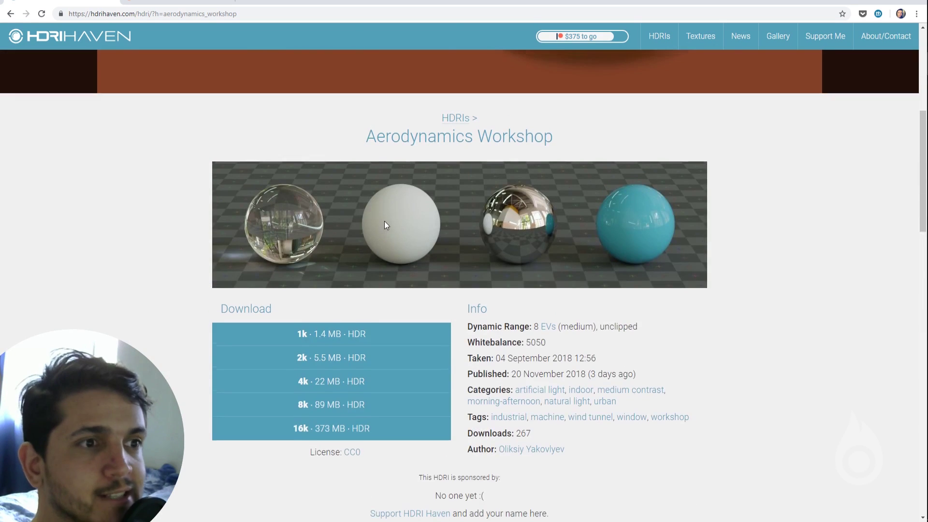
scroll(385, 222, "up", 6)
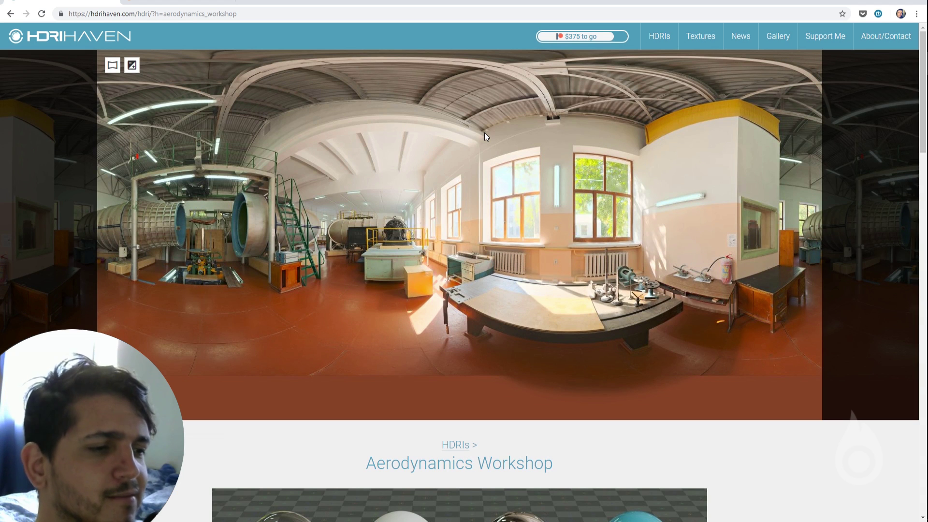
Step: Highlight the CC0 license text below the Aerodynamics Workshop download options
scroll(527, 79, "down", 8)
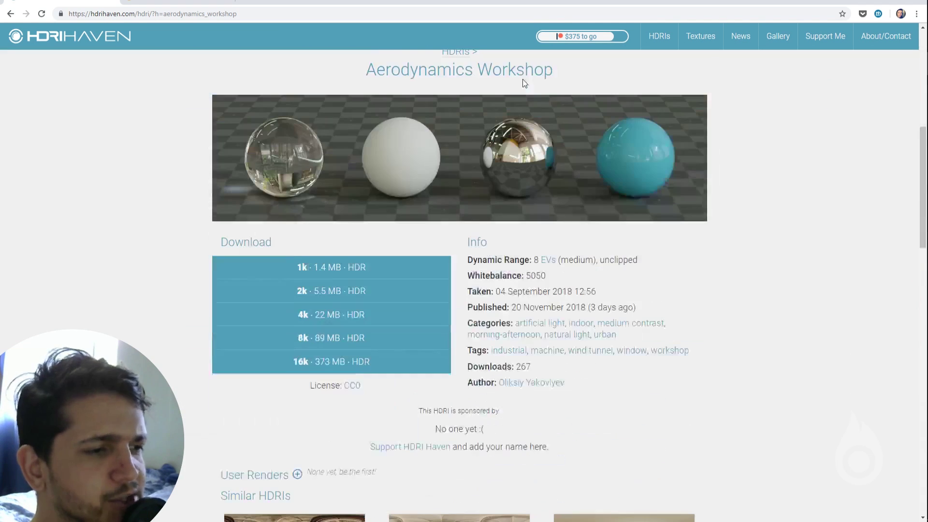
left_click_drag(379, 365, 341, 366)
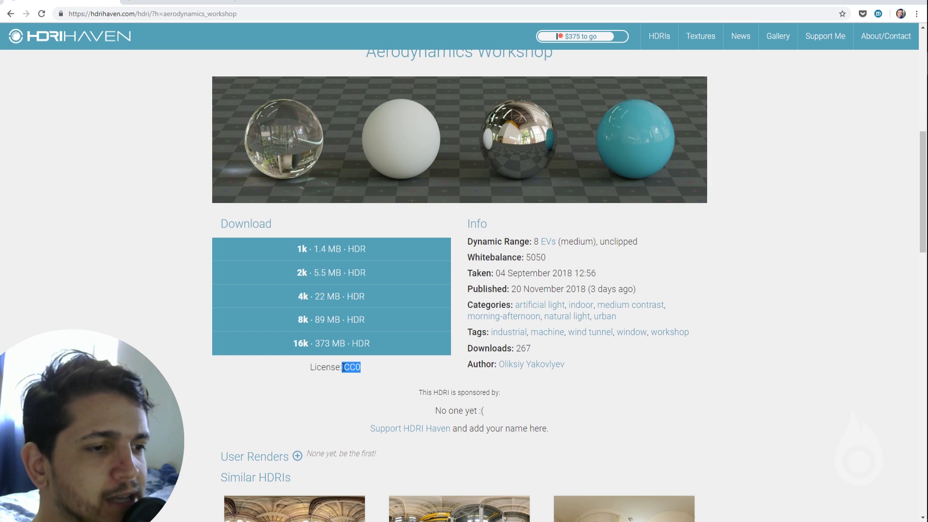
left_click_drag(344, 368, 343, 370)
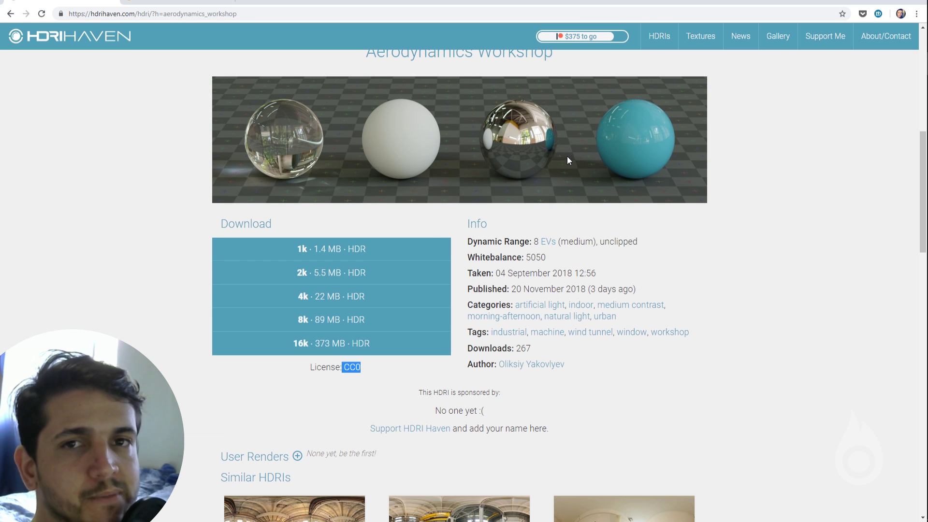
Step: Look over the Aerodynamics Workshop panorama again, and open and browse the textures collection on Texture Haven
scroll(570, 158, "up", 5)
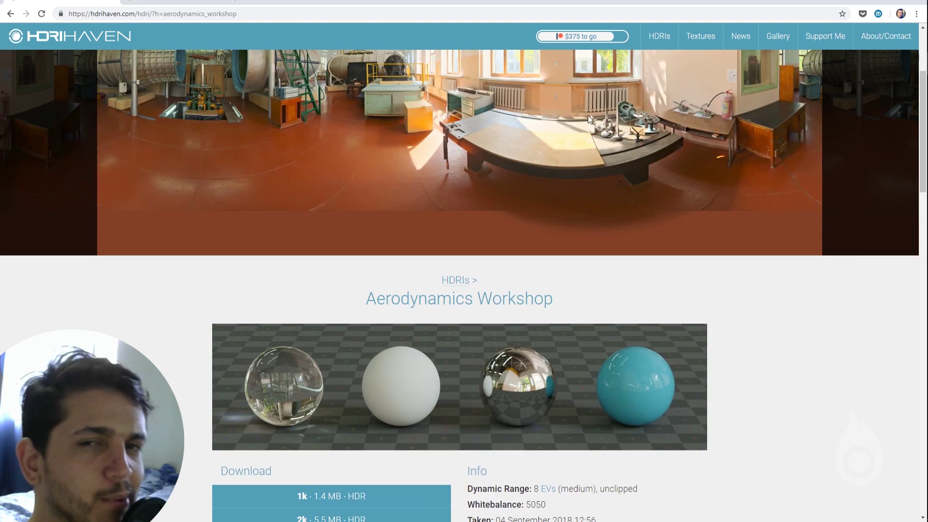
scroll(402, 79, "up", 3)
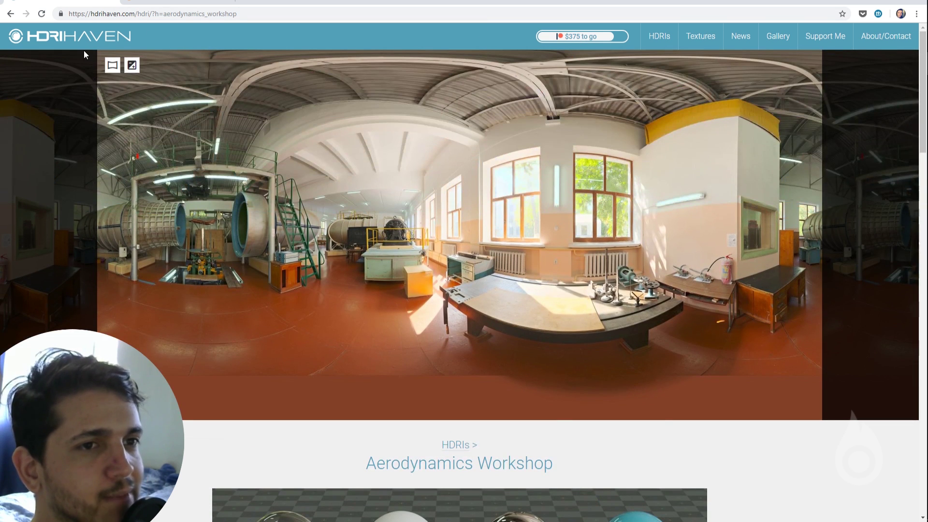
left_click(701, 36)
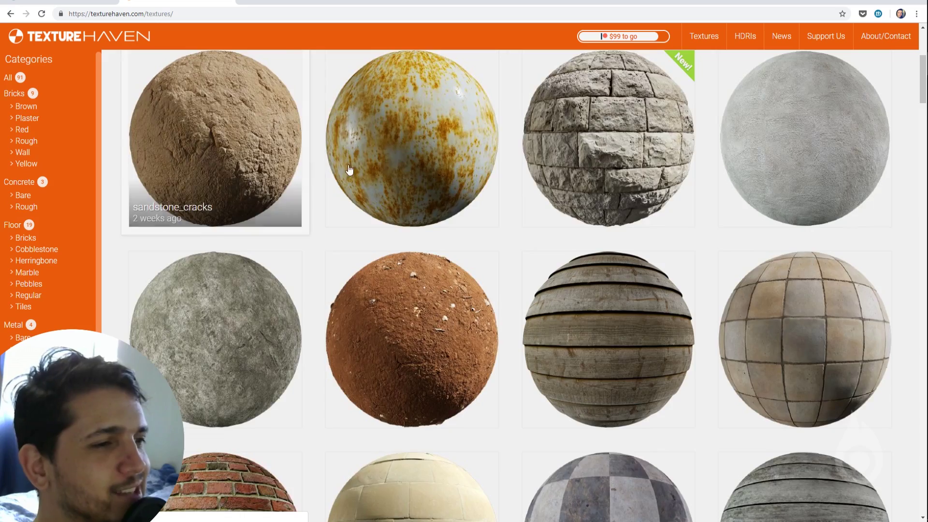
scroll(305, 170, "down", 20)
scroll(417, 265, "up", 10)
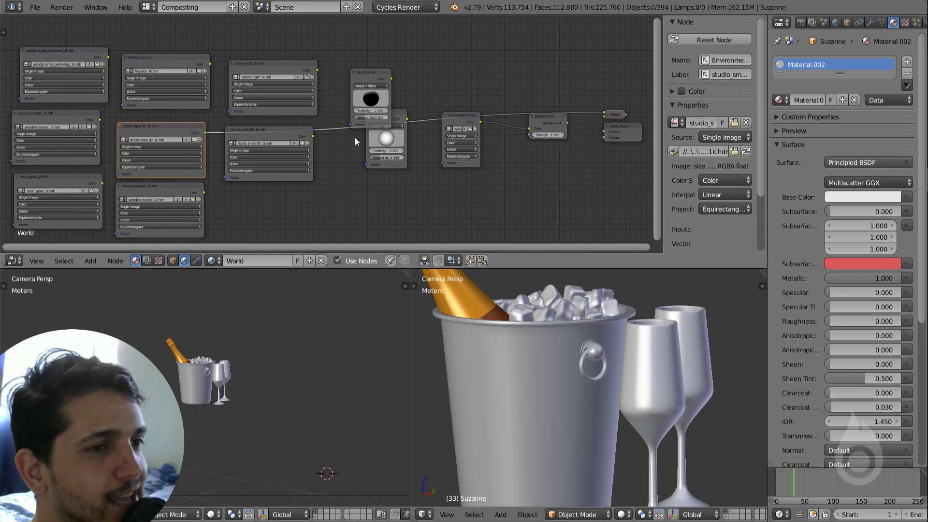
Step: Switch to Blender 2.79 and set the champagne bucket close-up viewport's shading to Rendered
scroll(354, 143, "down", 2)
middle_click_drag(345, 236, 419, 203)
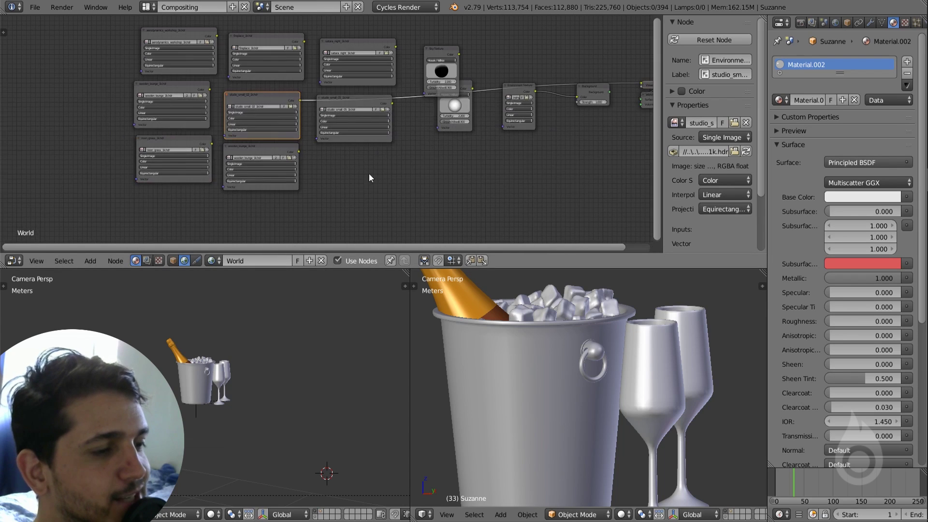
left_click(622, 517)
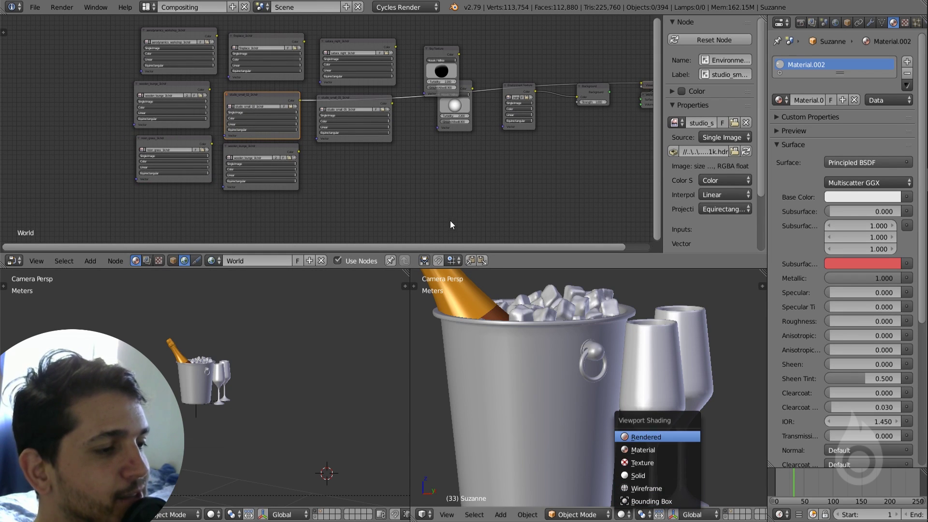
left_click(631, 438)
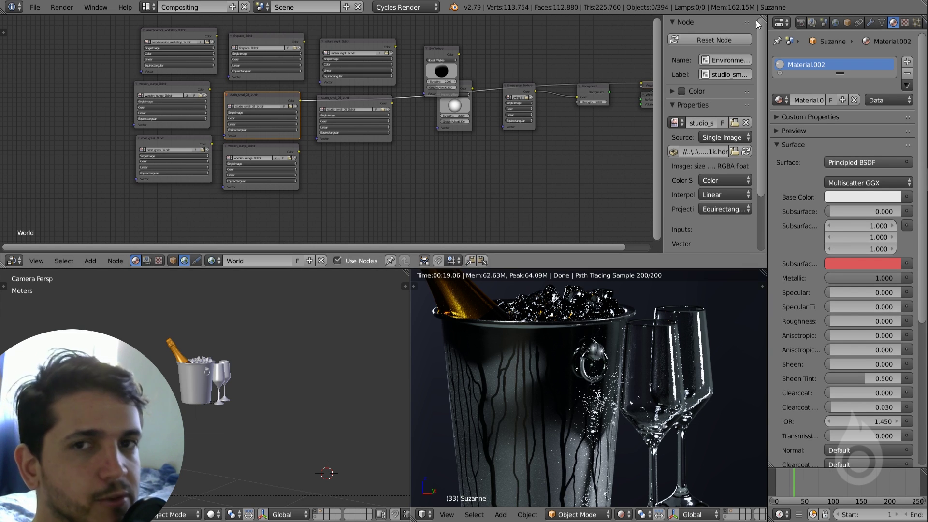
Step: Turn the World's Multiple Importance sampling off and back on to compare the noise in the rendered bucket
left_click(835, 23)
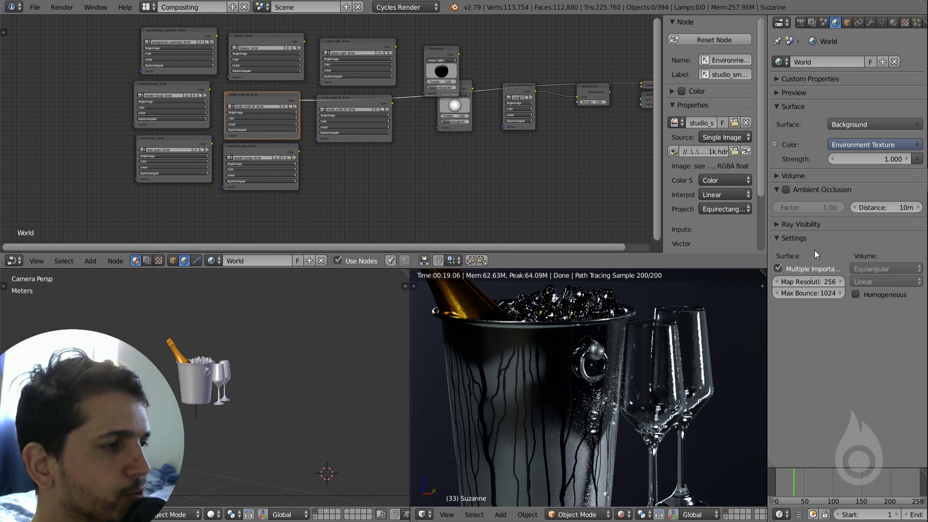
left_click(807, 266)
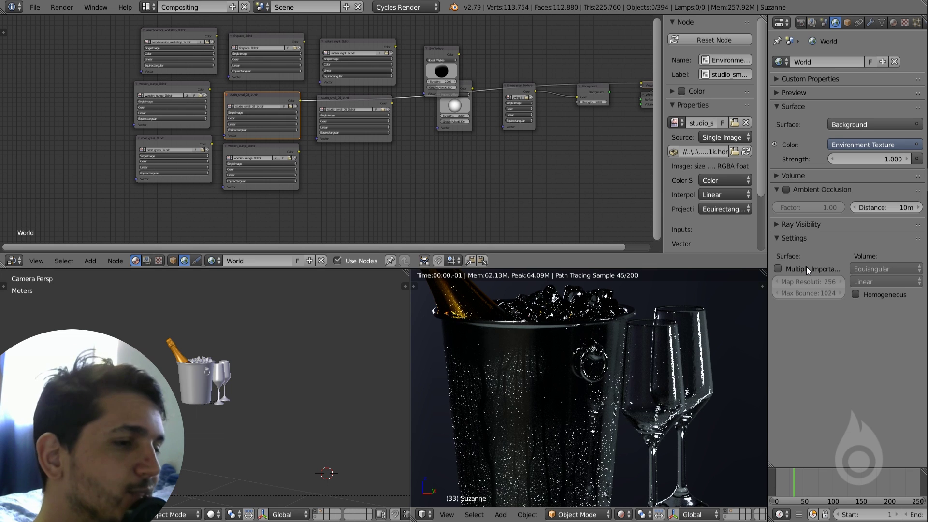
left_click(807, 266)
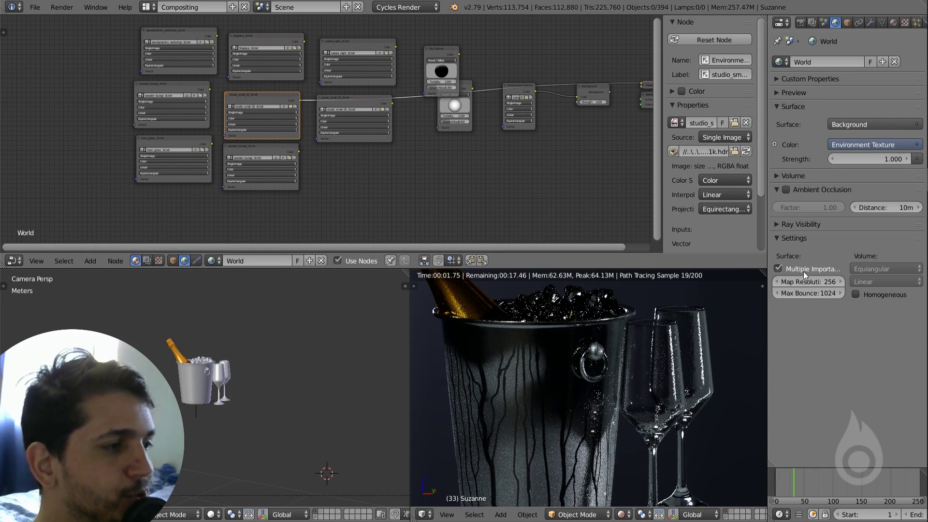
Step: Widen the Properties editor and the rendered viewport, and compare the reframed bucket with Multiple Importance off and on again
left_click_drag(769, 249, 692, 252)
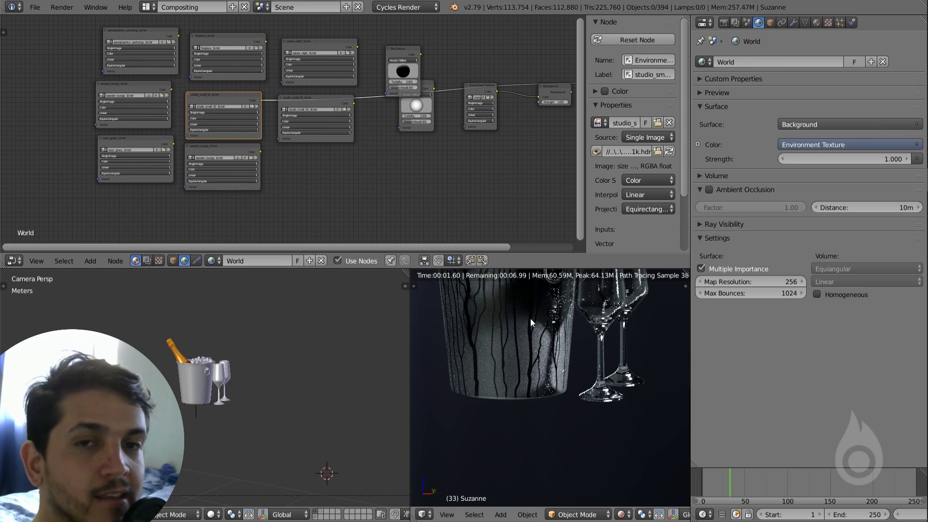
middle_click_drag(527, 326, 520, 389, "shift")
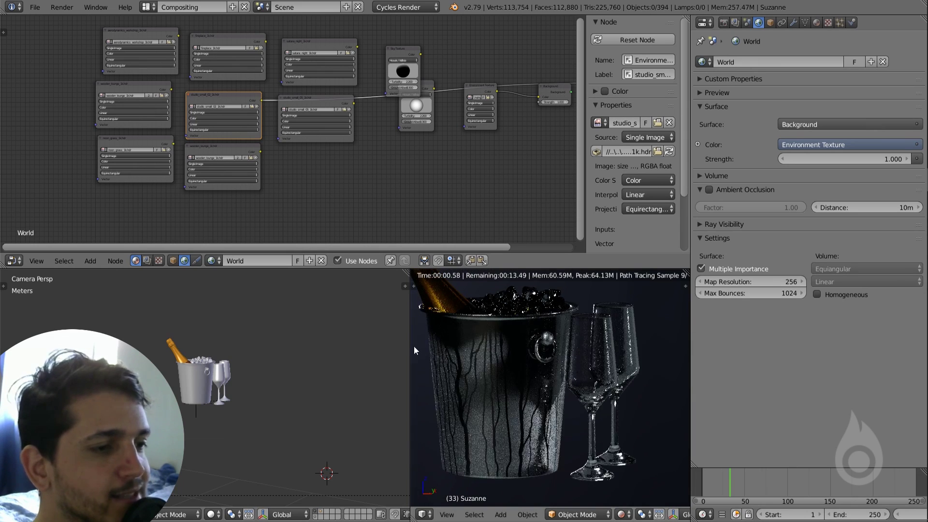
left_click_drag(411, 343, 381, 345)
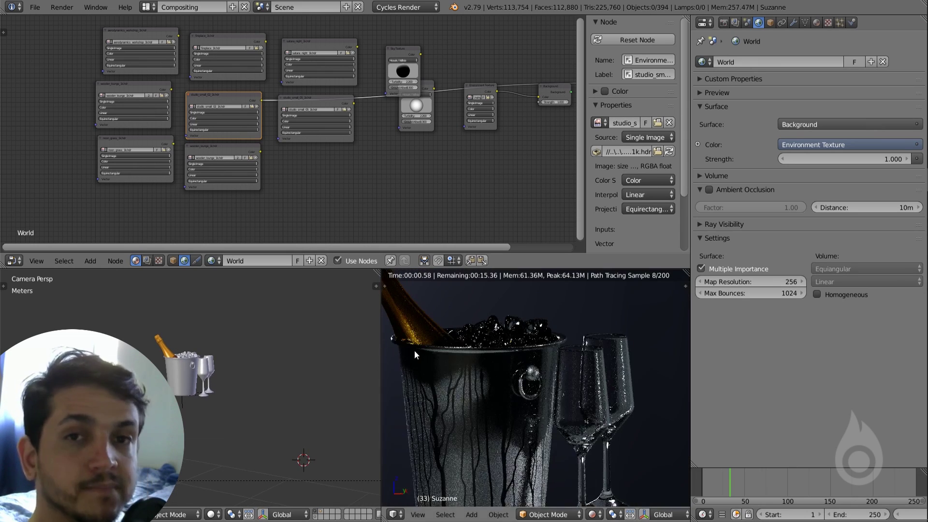
left_click(725, 267)
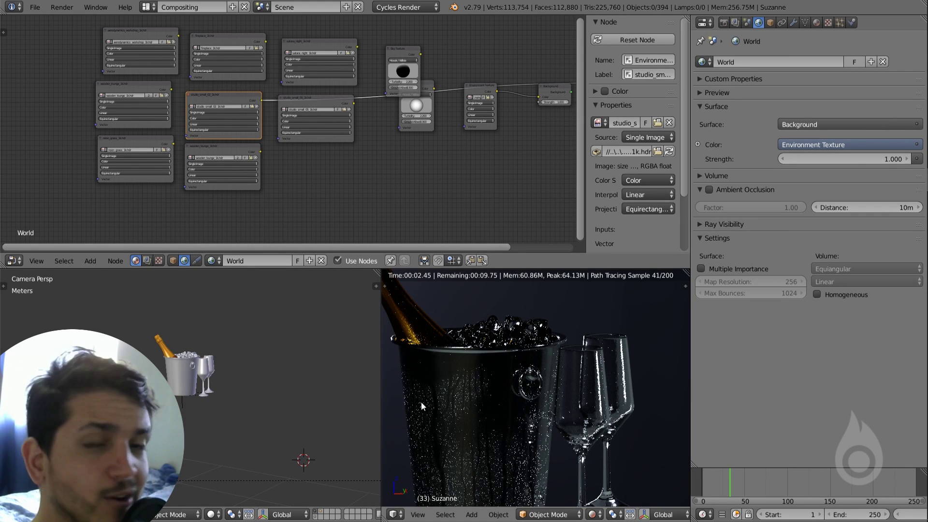
left_click(747, 269)
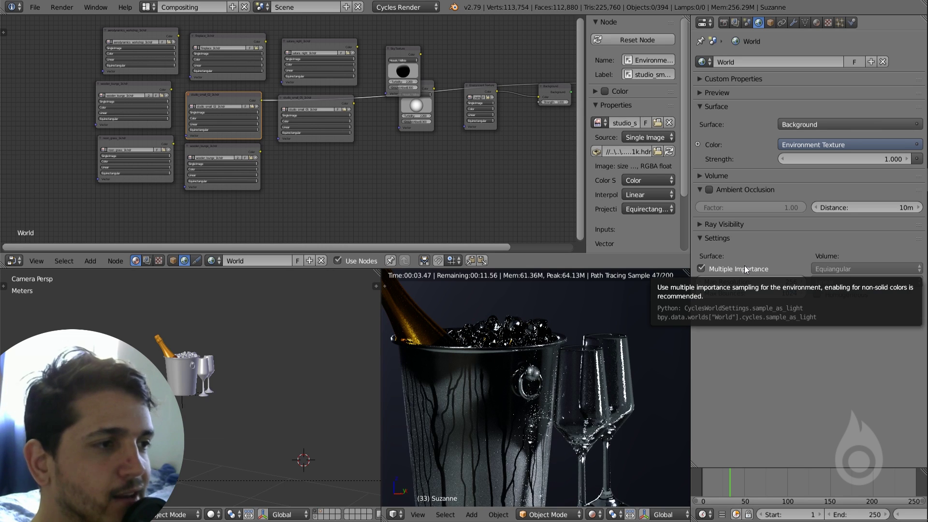
Step: Try different Clamp Direct and Clamp Indirect values in the render Sampling settings, including 1.0, 0, 0.51 and 0.42
left_click(725, 23)
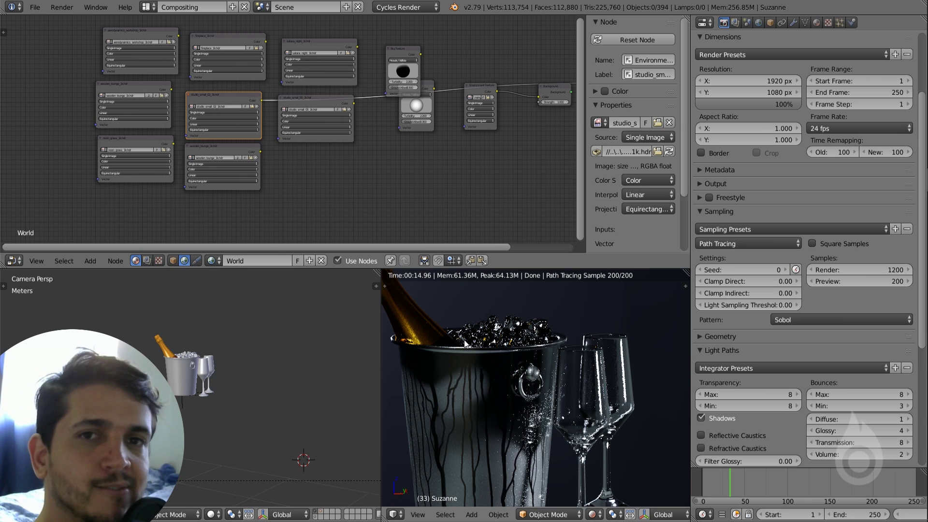
left_click_drag(779, 282, 779, 293)
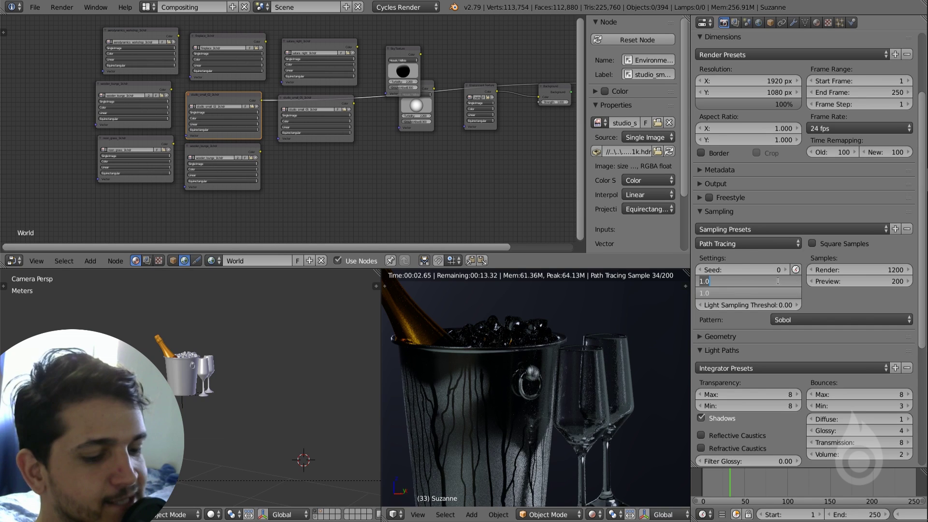
type("0")
key("Return")
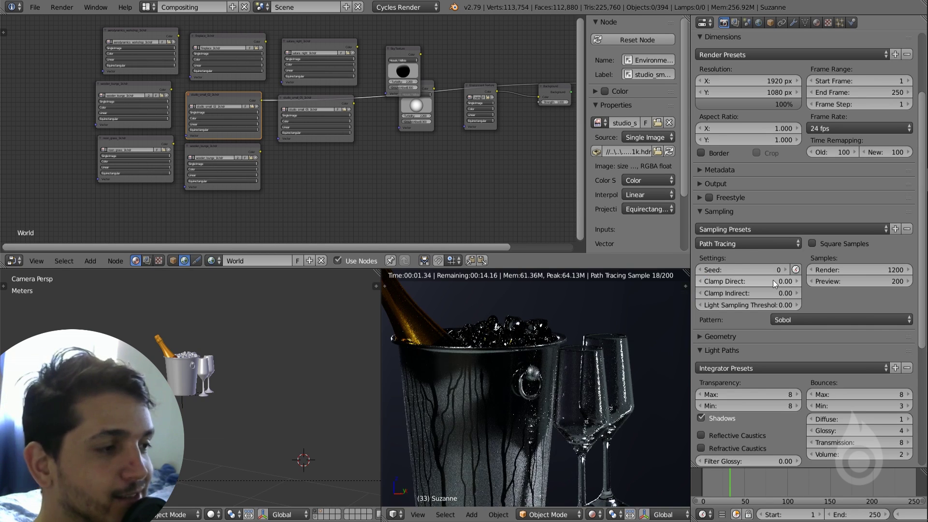
mouse_move(773, 282)
left_mouse_down()
mouse_move(774, 293)
mouse_move(791, 282)
left_mouse_up()
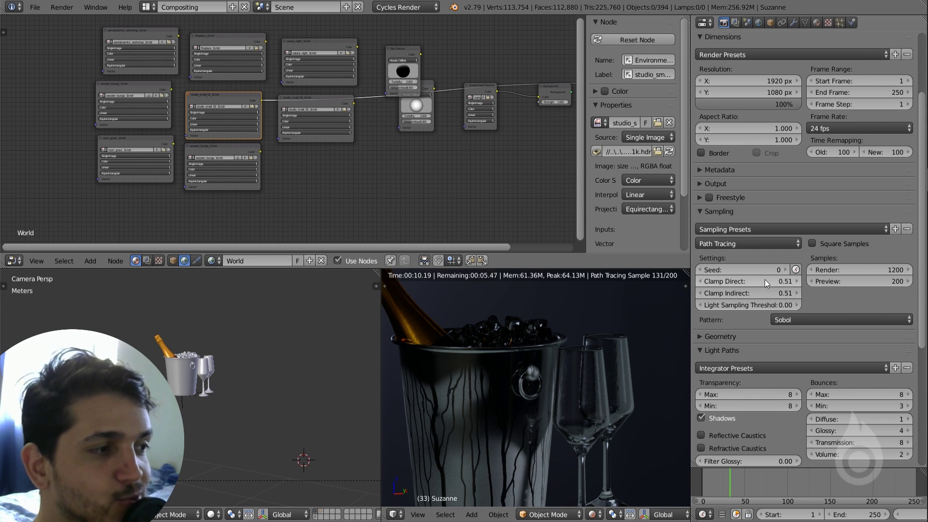
mouse_move(765, 281)
left_mouse_down()
mouse_move(765, 293)
mouse_move(871, 293)
mouse_move(765, 280)
left_mouse_up()
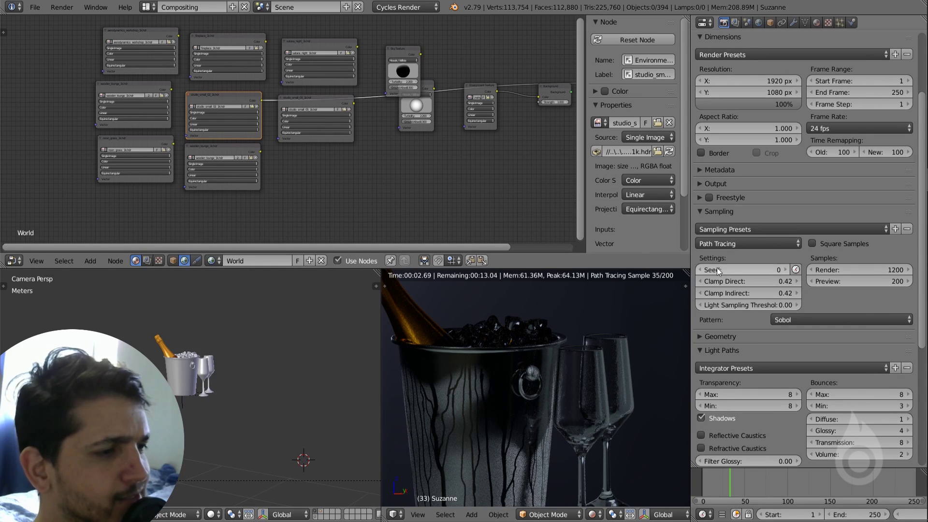
Step: Set both Clamp Direct and Clamp Indirect to 2.00 in the render Sampling settings
left_click_drag(759, 280, 758, 304)
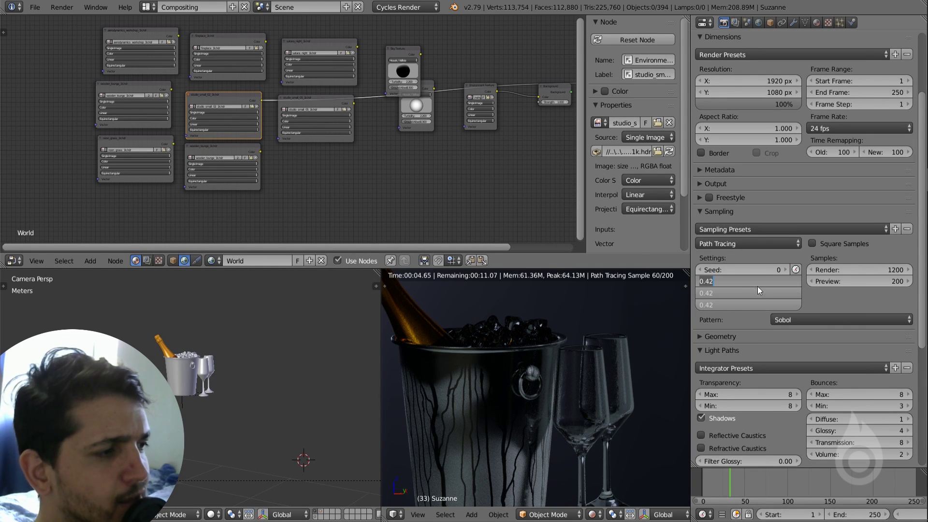
key("Escape")
left_click_drag(768, 281, 768, 293)
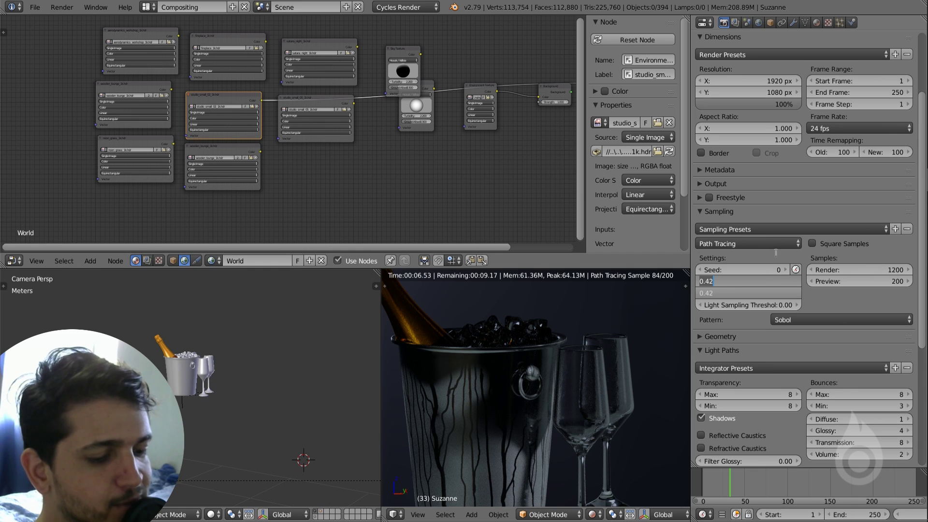
type("2")
key("Return")
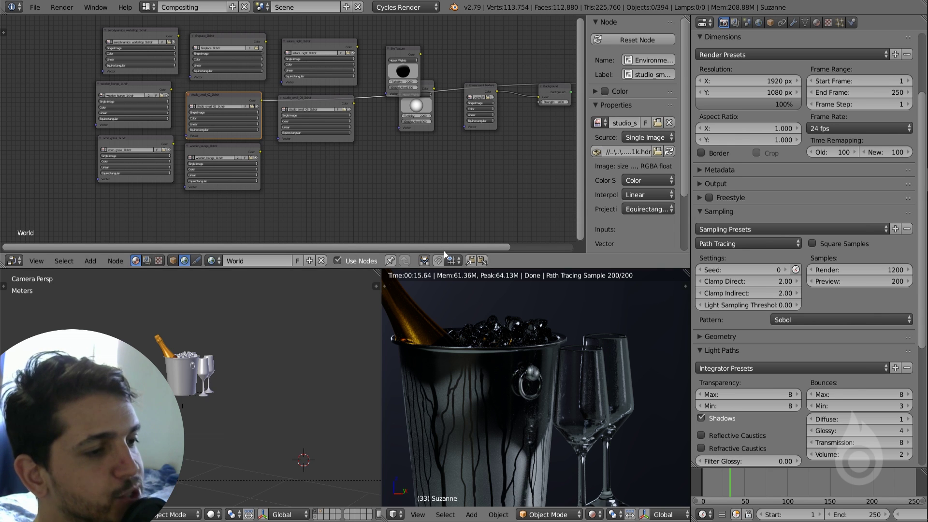
Step: Preview the aerodynamics_workshop HDR texture as the world environment and inspect its reflections on the bucket up close
scroll(444, 372, "up", 2)
middle_click_drag(393, 380, 452, 367, "shift")
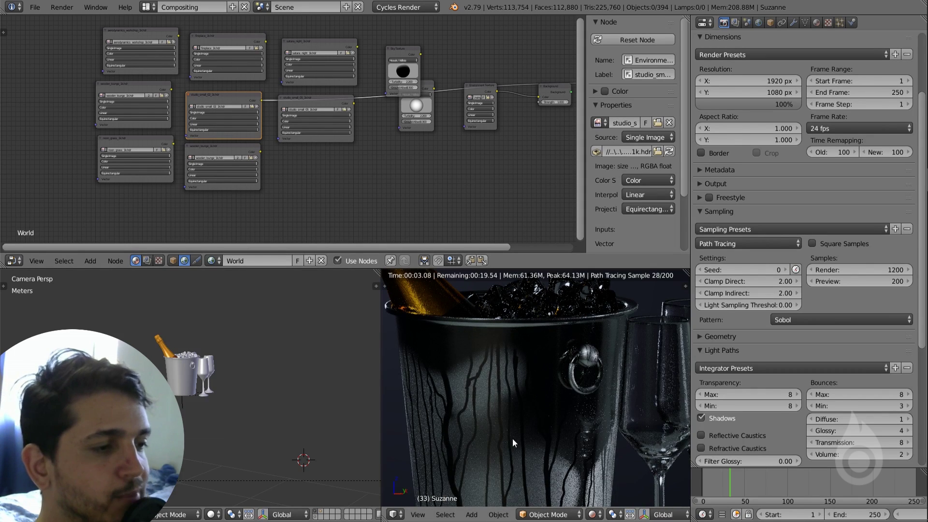
left_click(160, 33, "ctrl+shift")
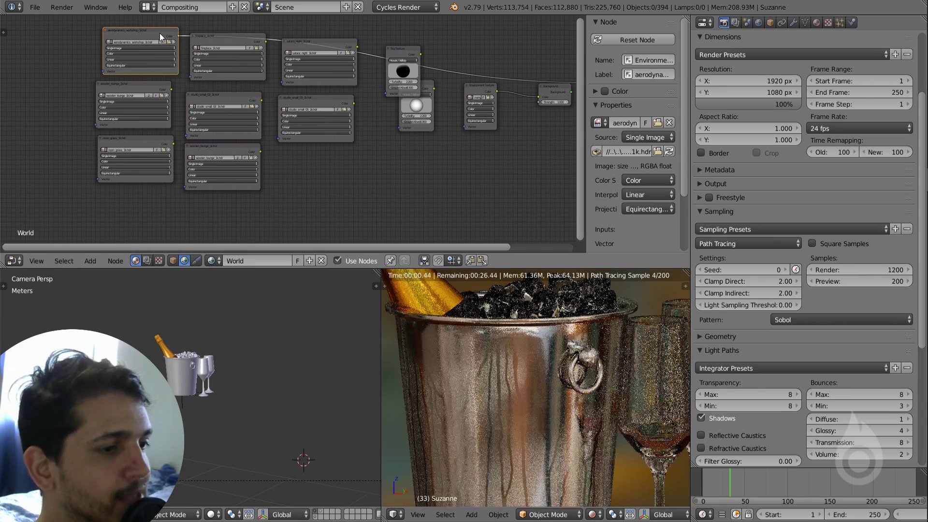
scroll(549, 396, "up", 4)
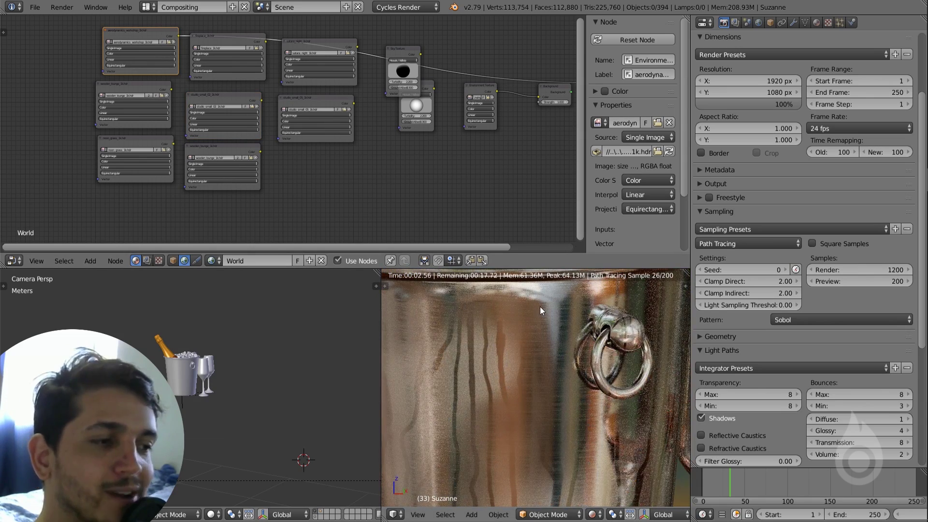
scroll(541, 306, "up", 2)
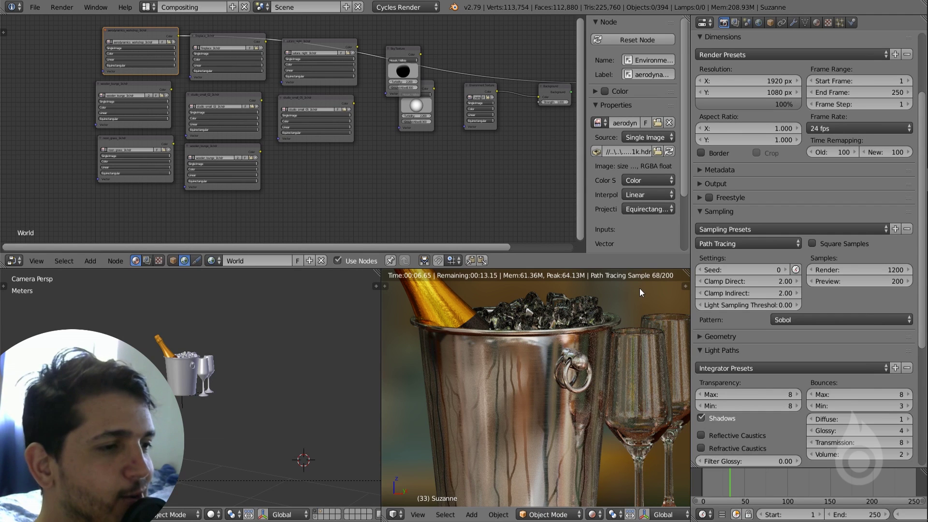
Step: Review the World surface settings and the render Sampling and Light Paths settings, and examine the whole bucket and glasses in the render
left_click(760, 22)
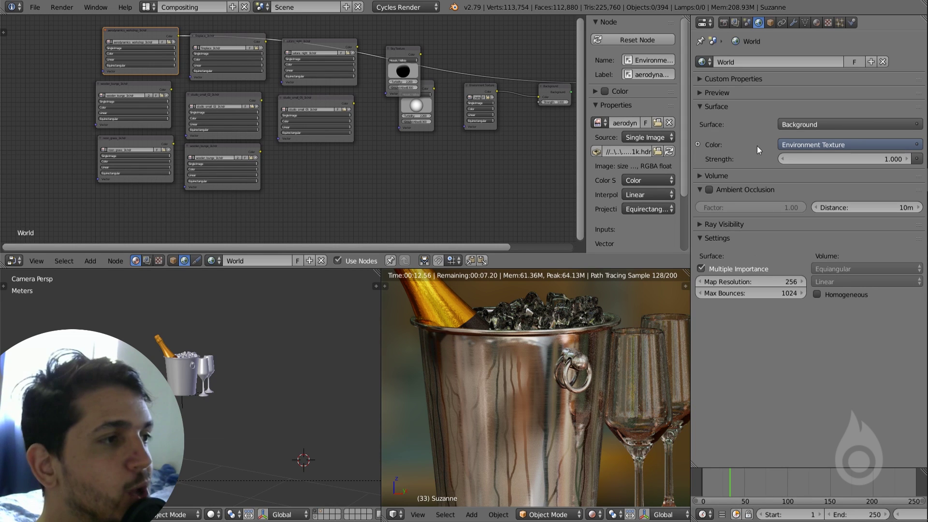
left_click(724, 23)
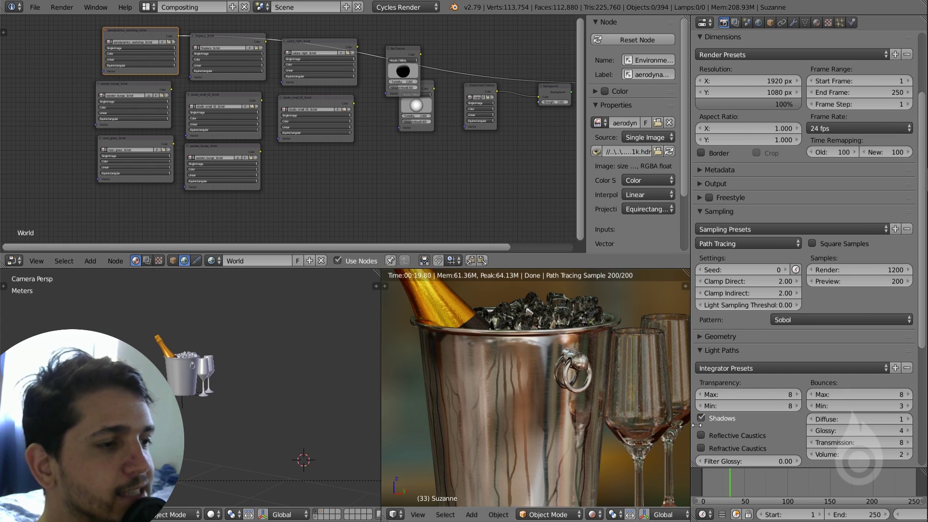
scroll(564, 370, "down", 2)
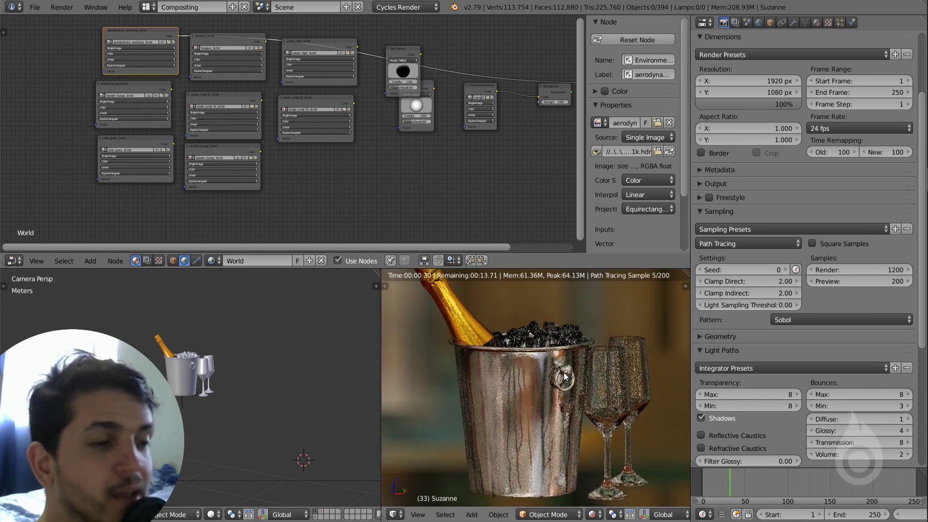